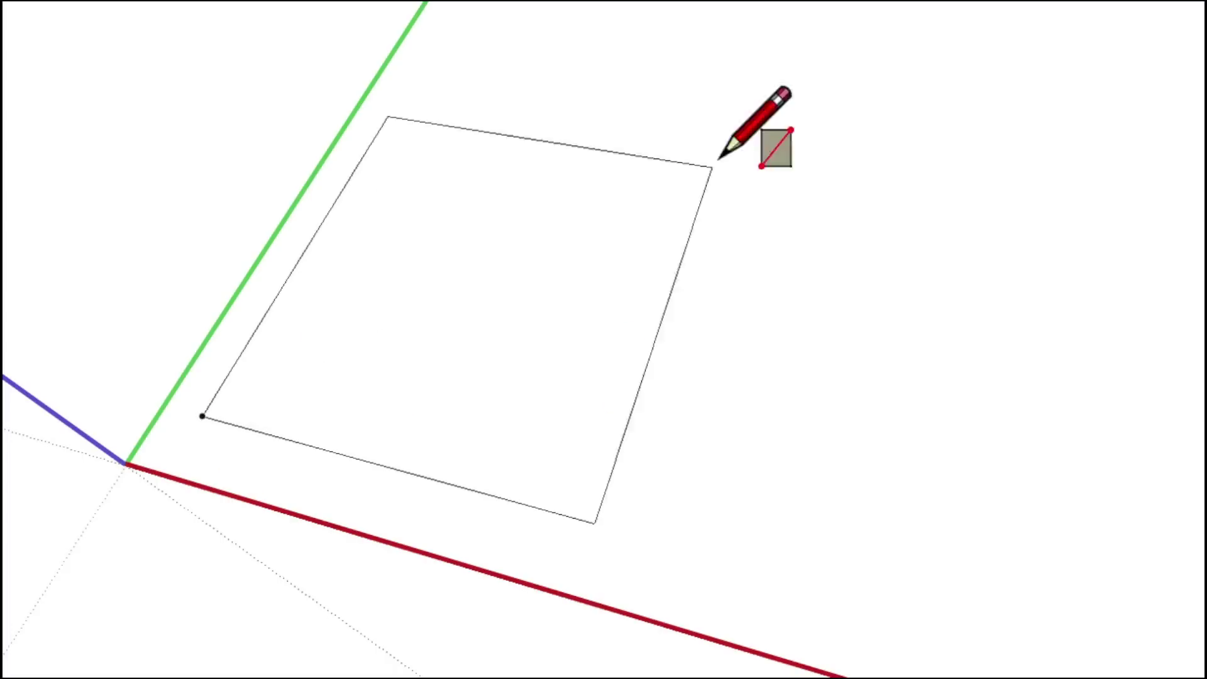
Round the rectangle's corner with a tangent arc.
scroll(714, 167, "up", 10)
key("a")
left_click(376, 208)
left_click(539, 544)
left_click(590, 406)
Erase the leftover square corner lines, extrude the rounded face, and open the View menu.
key("e")
left_click_drag(623, 314, 503, 232)
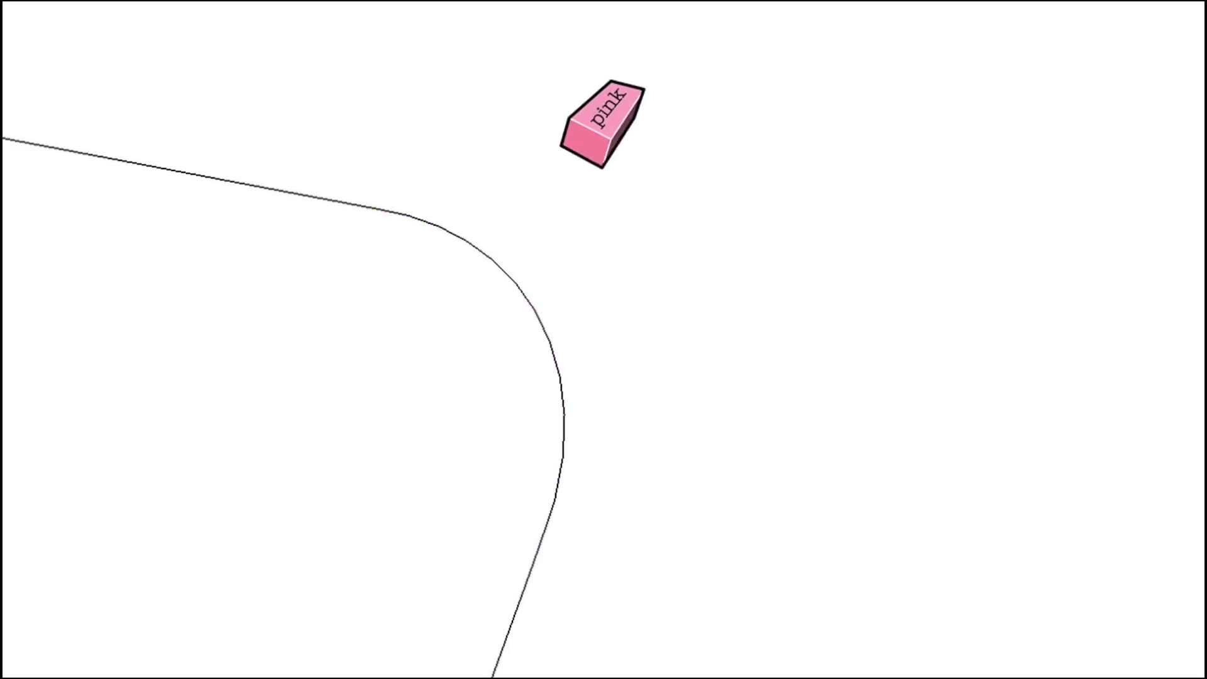
scroll(598, 121, "down", 2)
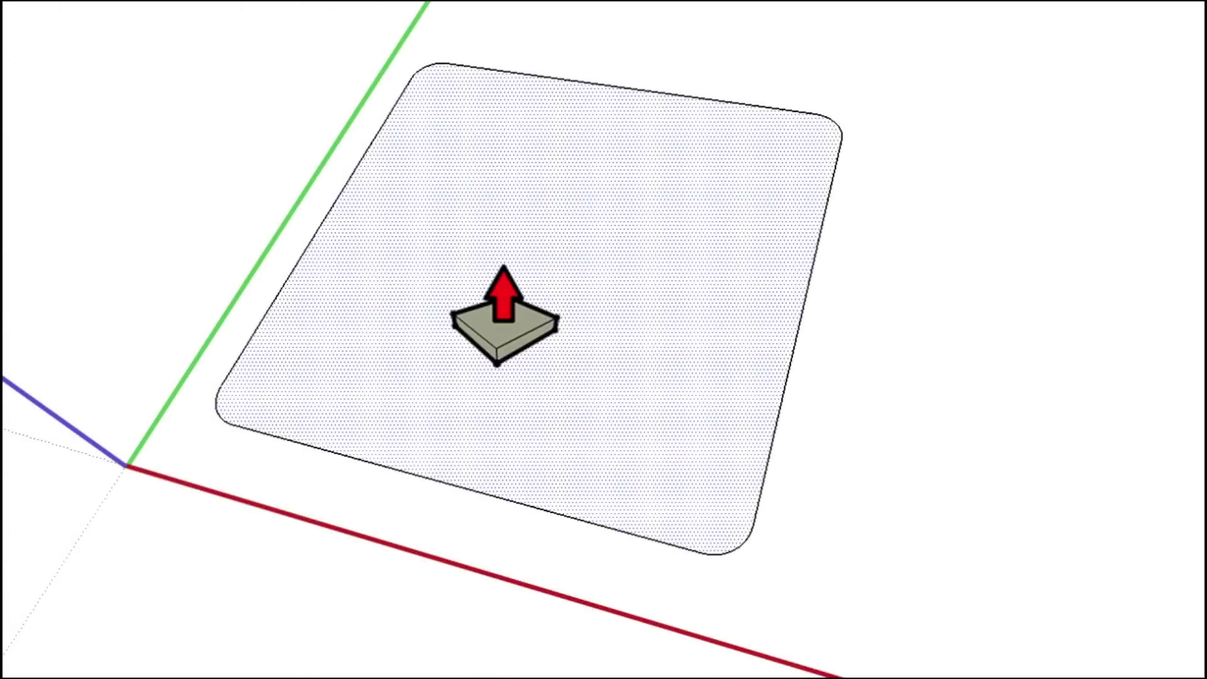
left_click(493, 318)
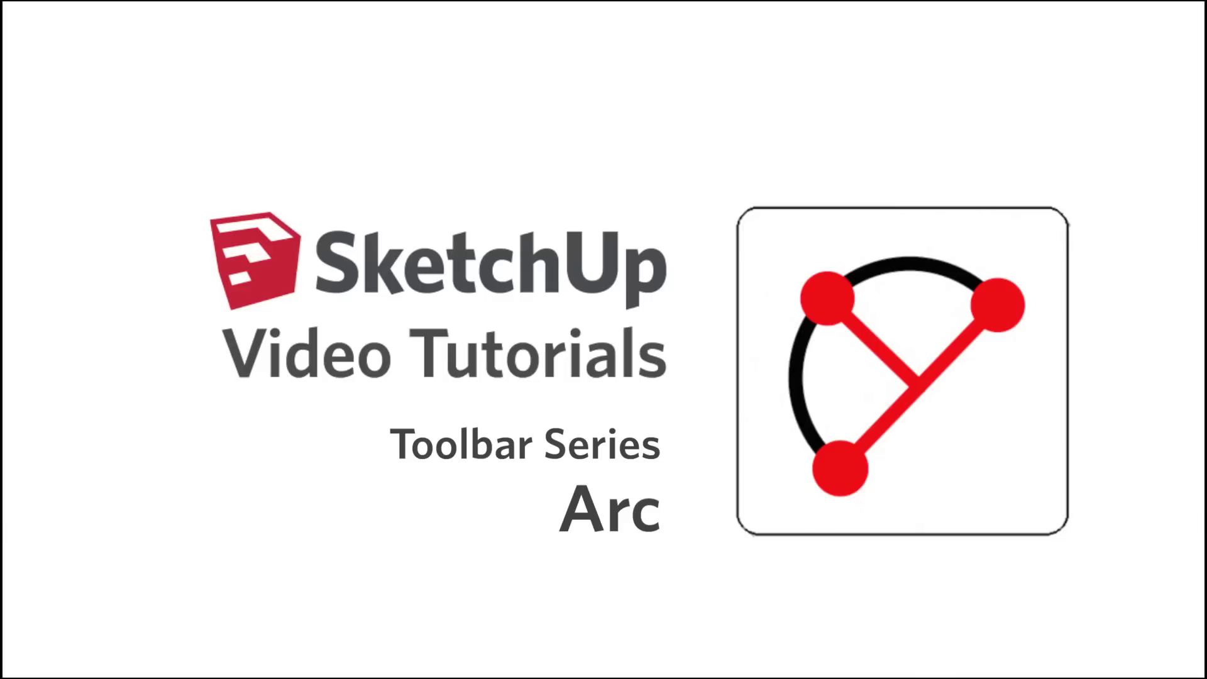
left_click(232, 9)
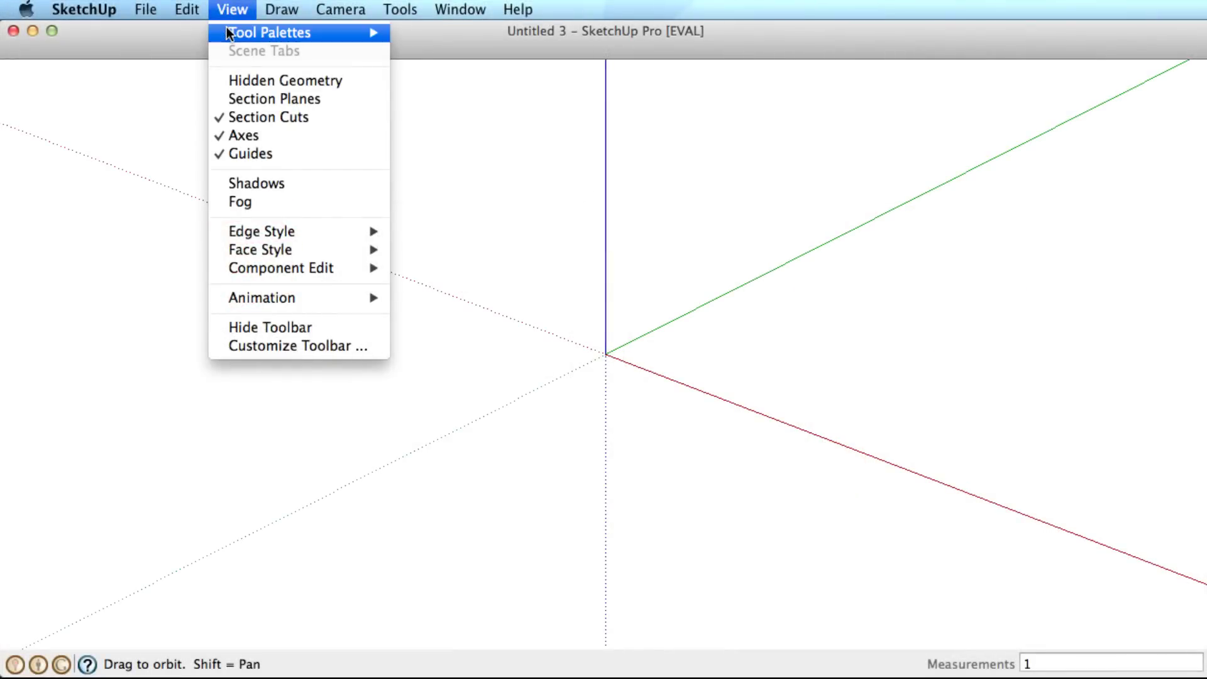
From the Large Tool Set, draw a 2 Point Arc with a bulge of about 29' 4 3/8" near the origin.
mouse_move(226, 28)
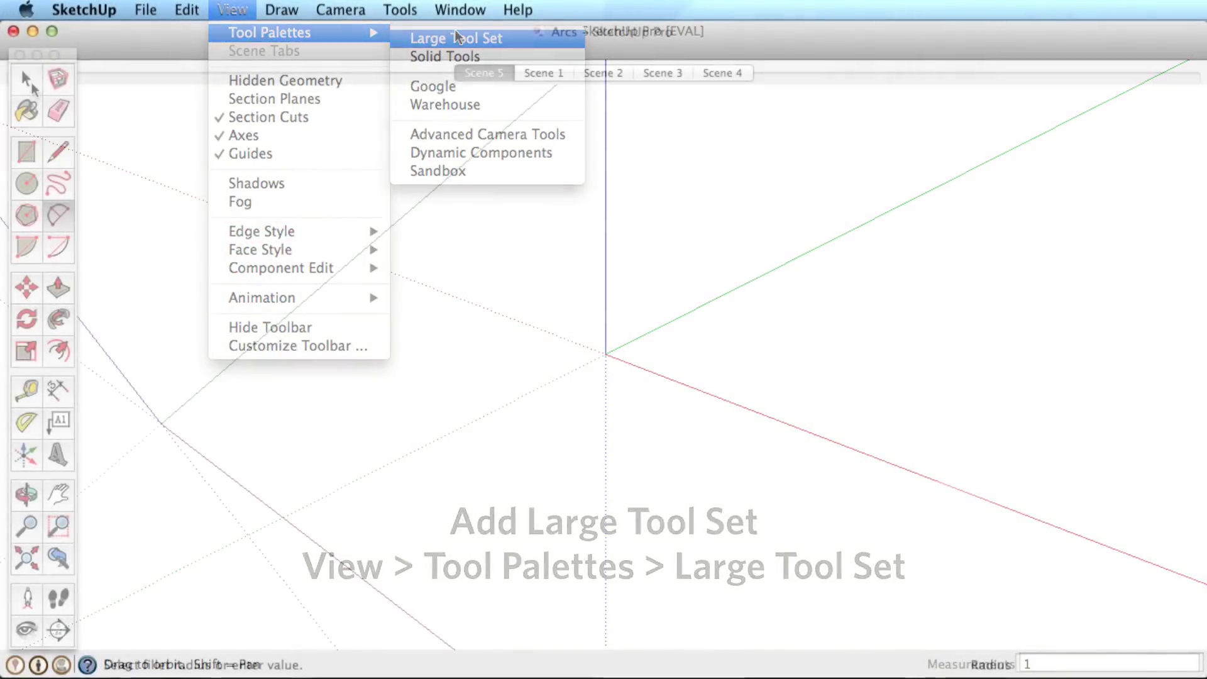
left_click(59, 217)
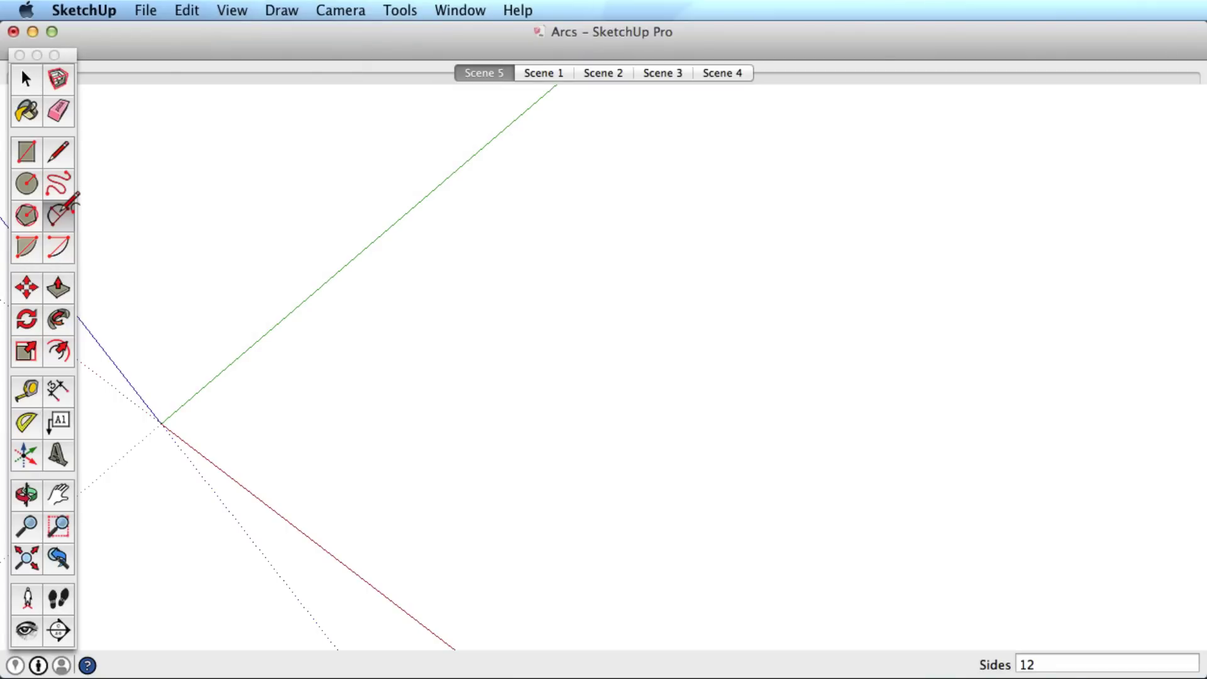
left_click(289, 411)
left_click(436, 515)
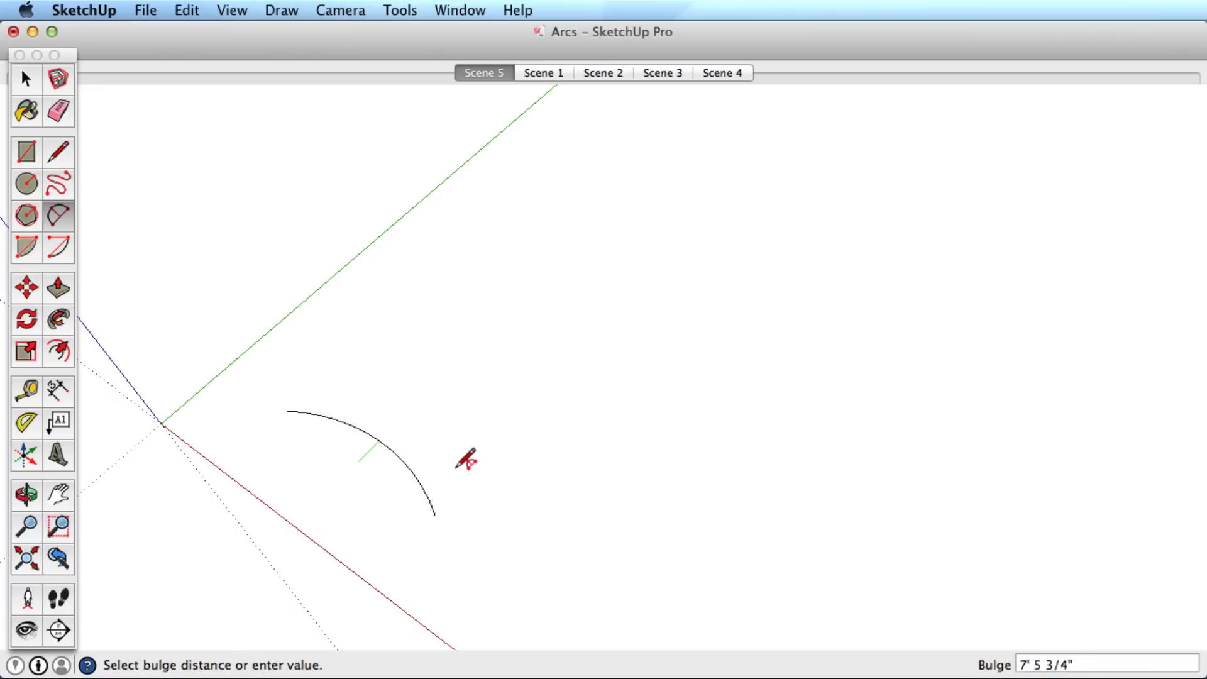
left_click(468, 421)
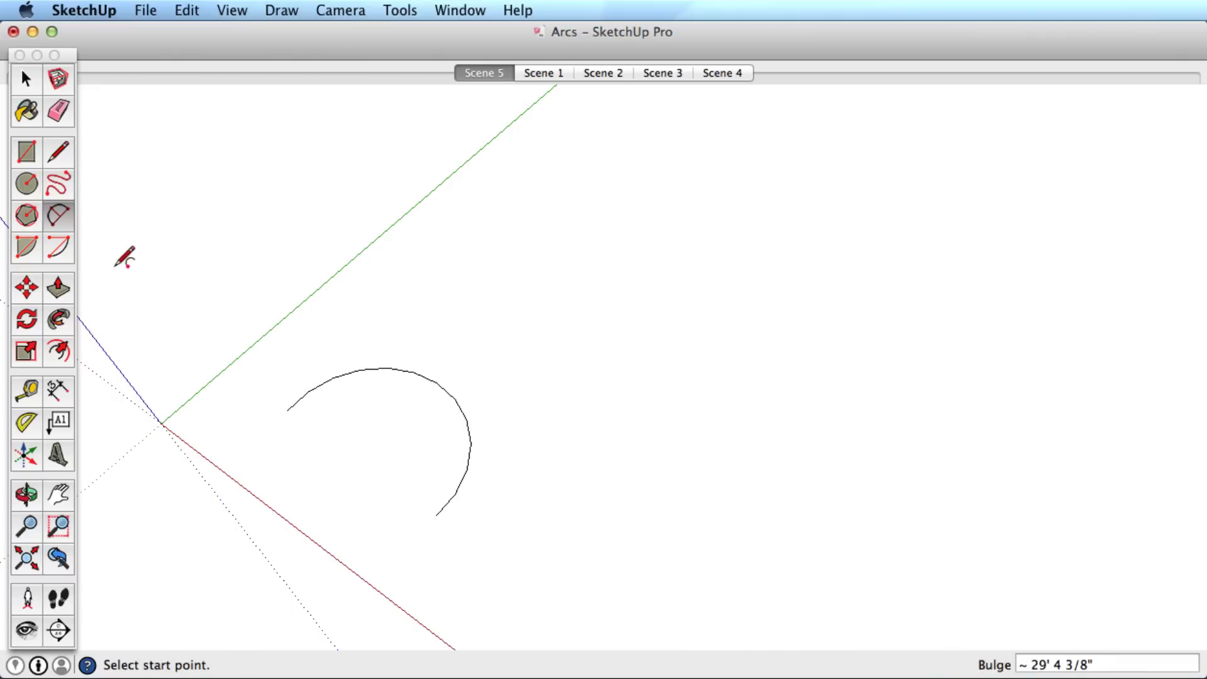
left_click(59, 254)
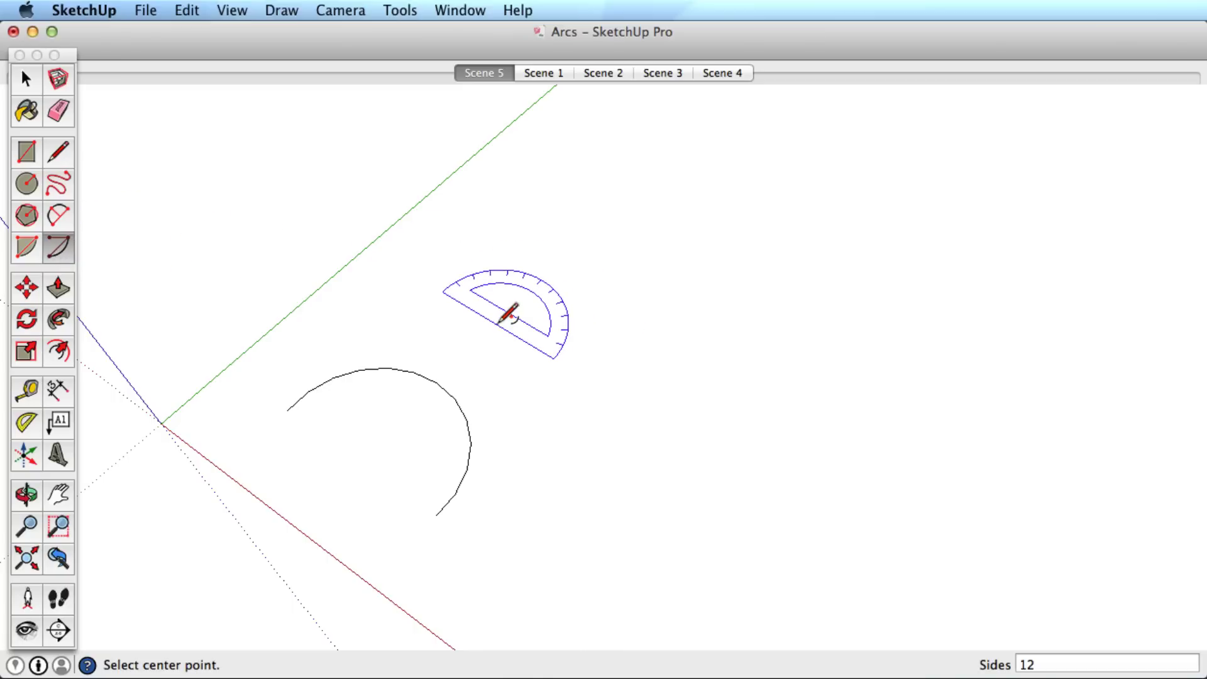
Draw an arc from a centre point, setting its start and sweeping it round to the end.
left_click(497, 323)
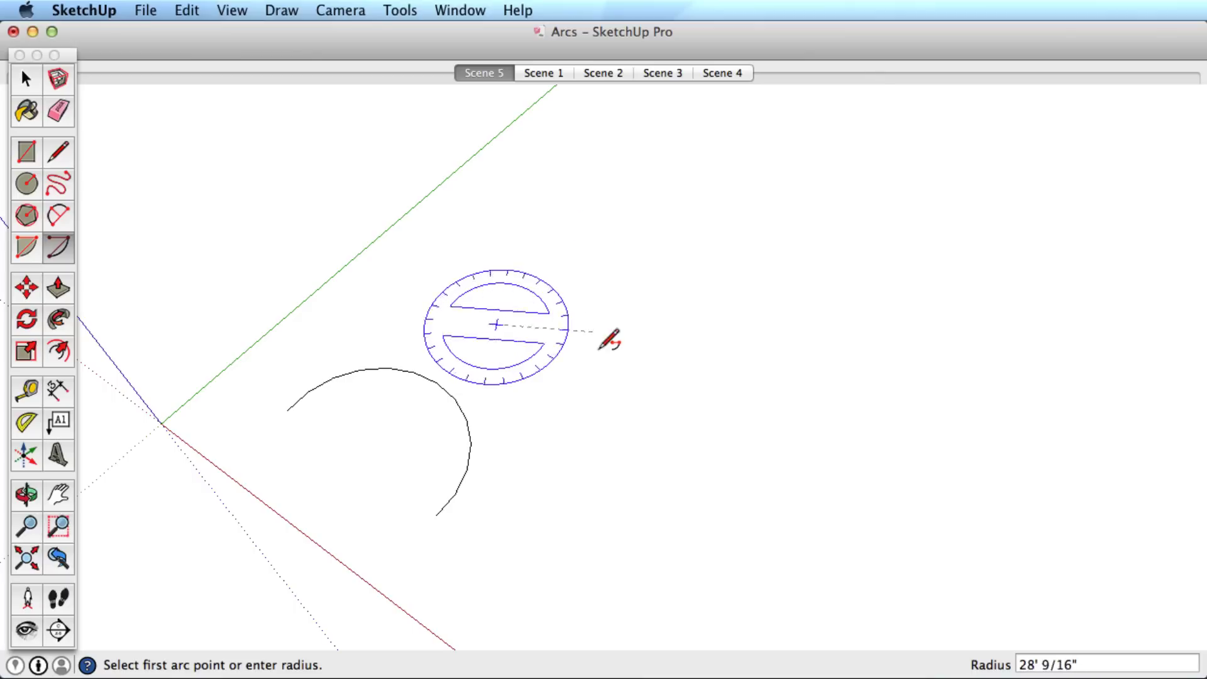
left_click(449, 248)
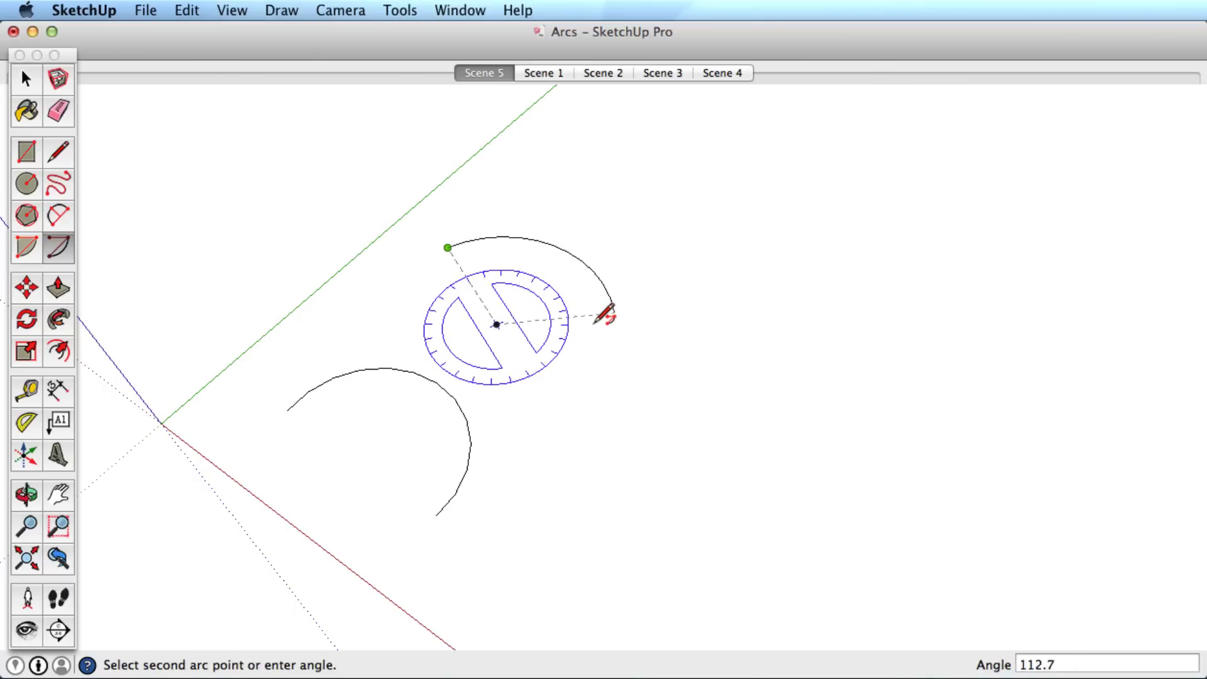
left_click(567, 366)
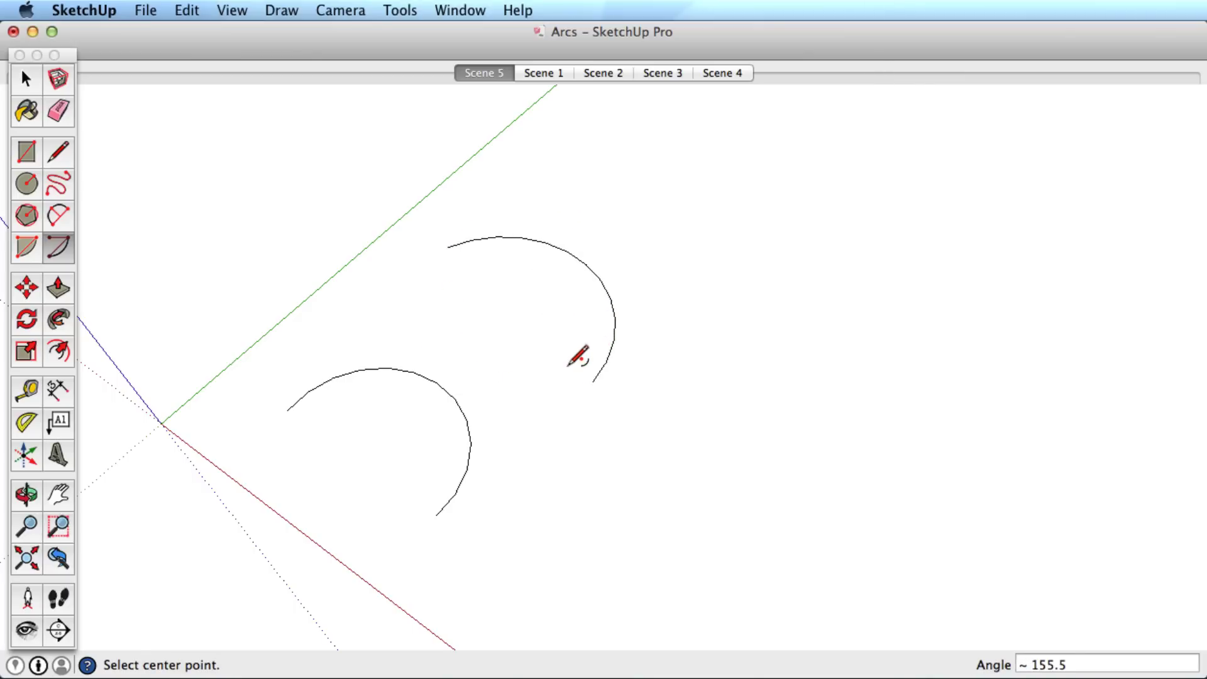
Draw a filled 75° pie slice, then show the Scene 1 box view.
left_click(27, 255)
left_click(730, 308)
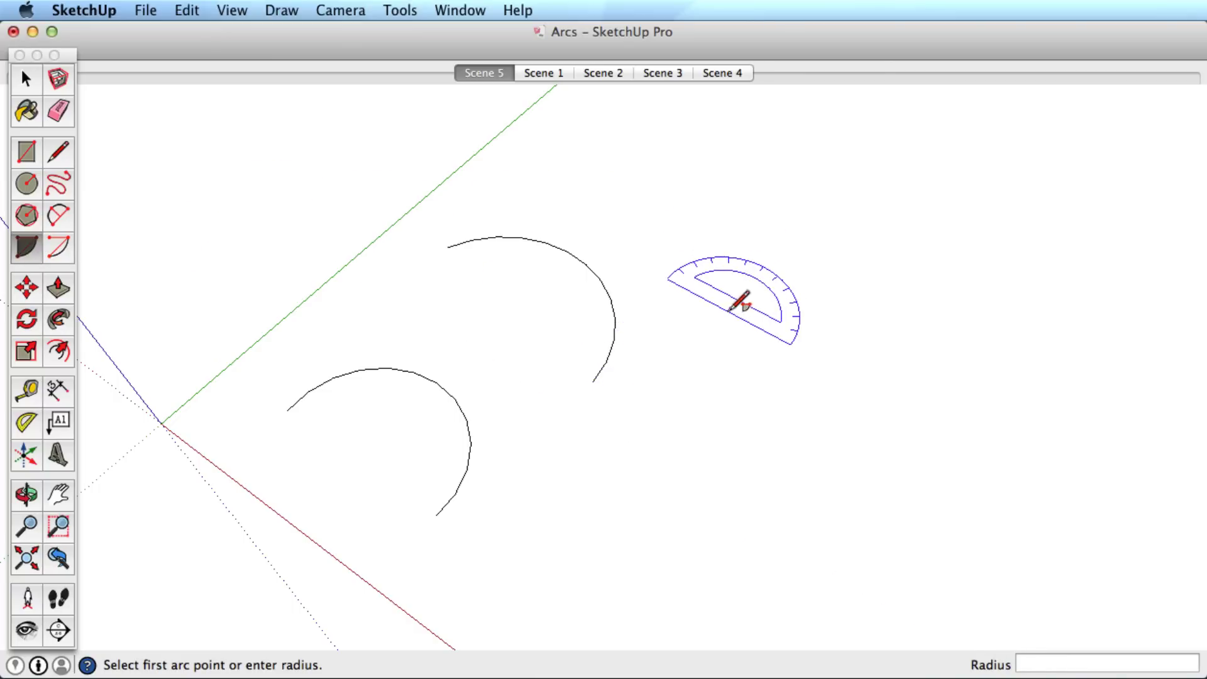
left_click(804, 217)
left_click(847, 338)
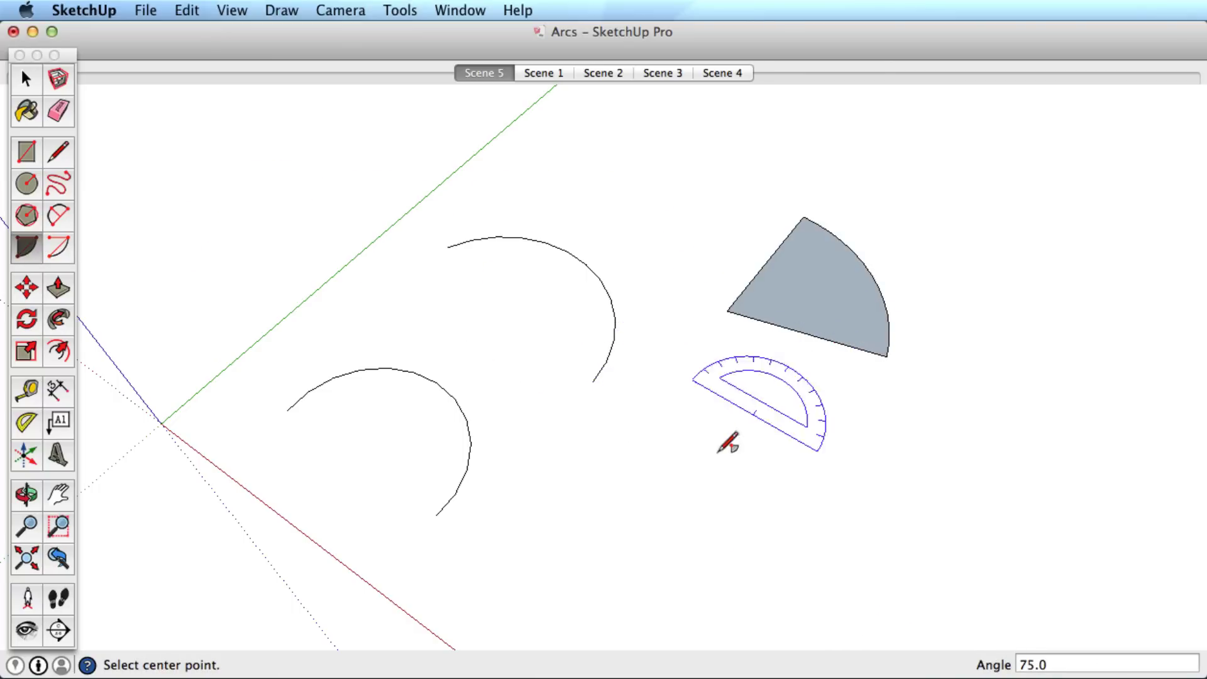
left_click(550, 78)
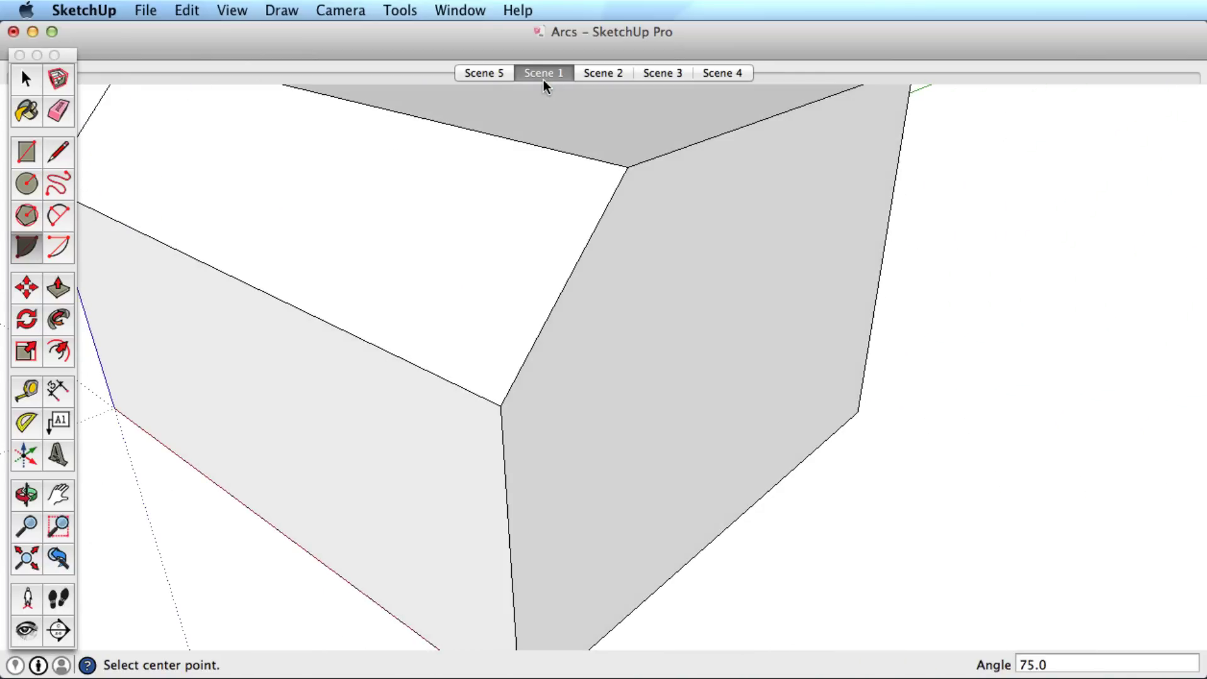
Draw two 2 Point Arcs between the box's upper and lower corners, bulging over the side and top faces.
key("a")
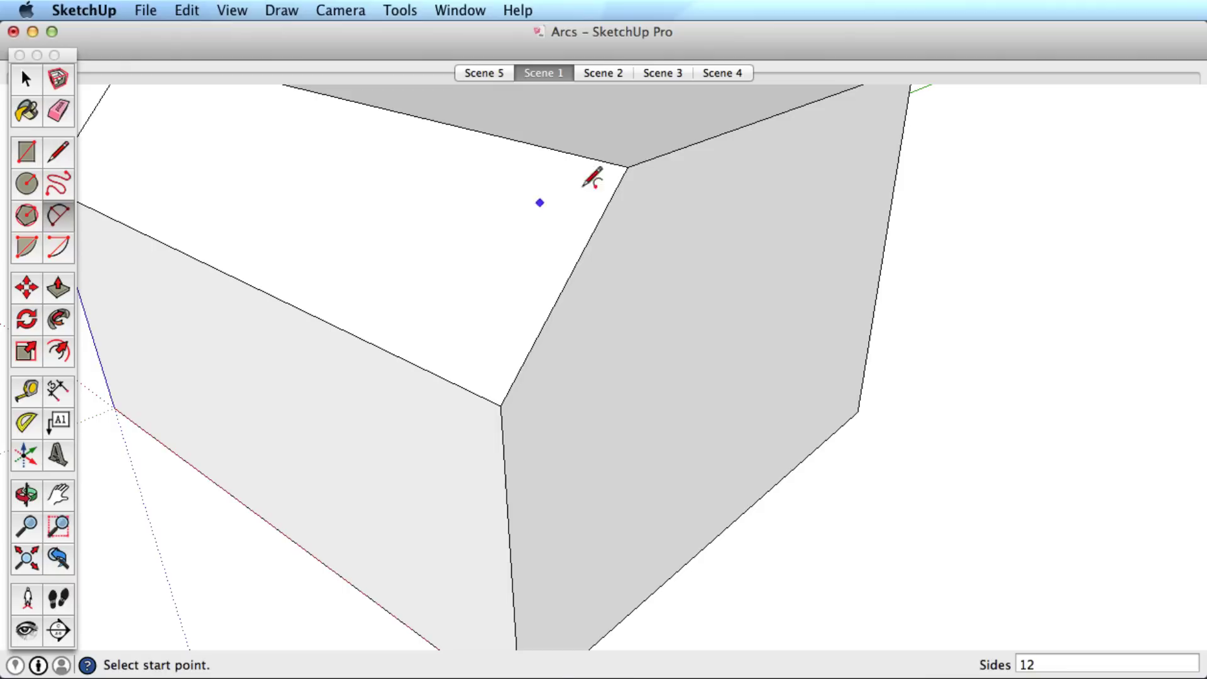
left_click(627, 167)
left_click(501, 405)
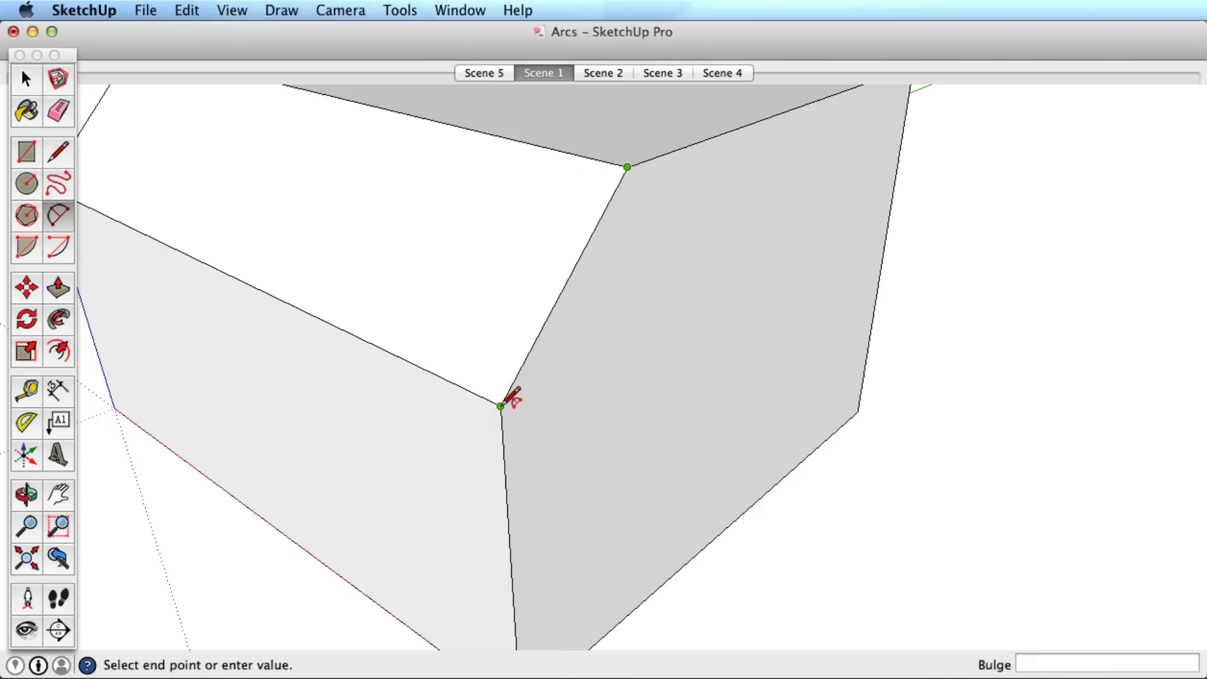
left_click(624, 247)
left_click(627, 167)
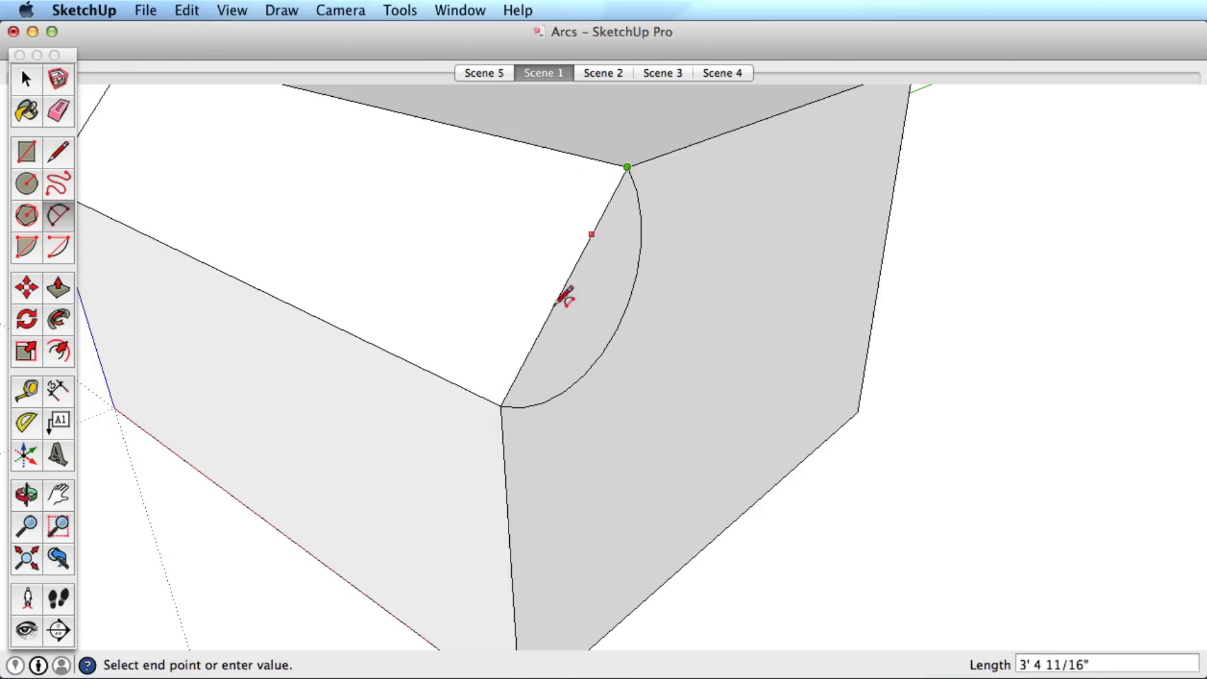
left_click(501, 406)
left_click(457, 307)
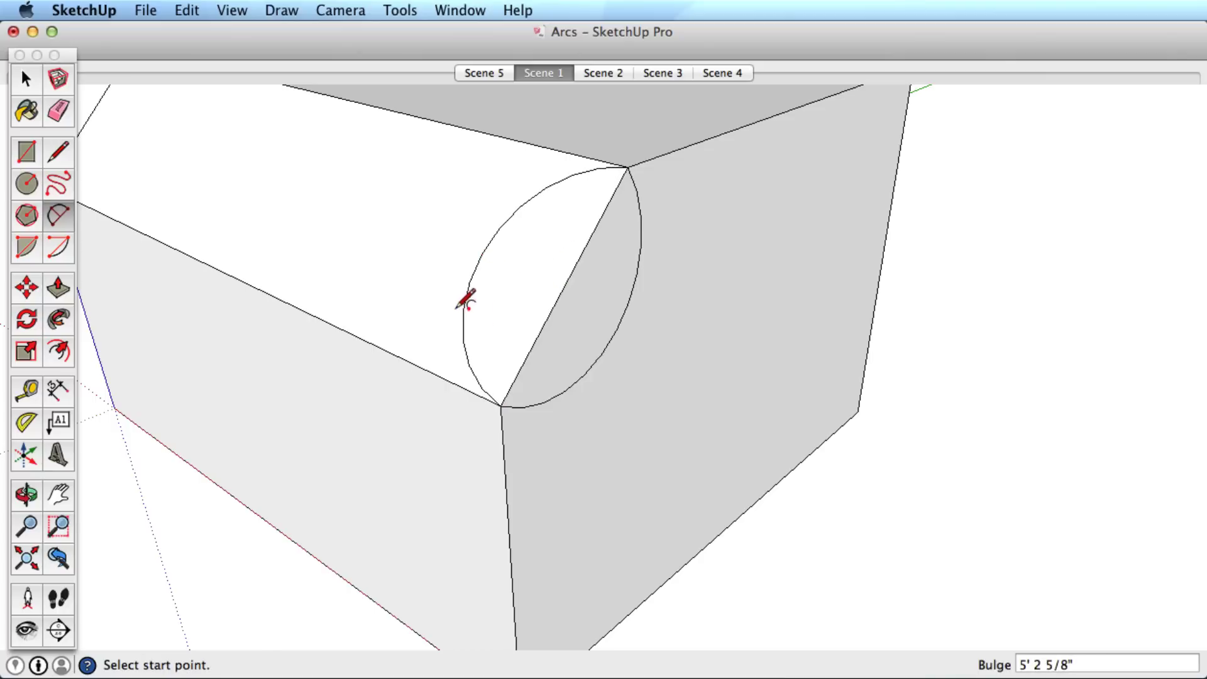
Add a third corner-to-corner arc with a shallow 2' 13/16" bulge, then show Scene 2.
left_click(627, 167)
left_click(501, 405)
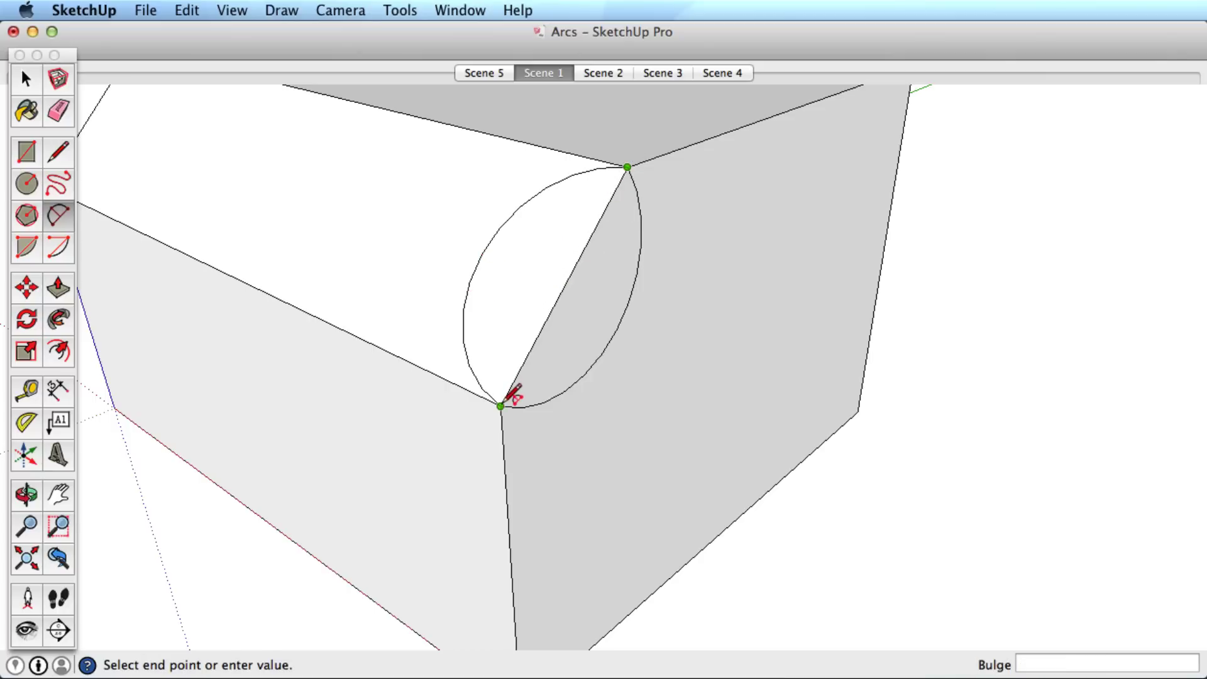
left_click(604, 297)
middle_click_drag(603, 296, 605, 358)
left_click(607, 74)
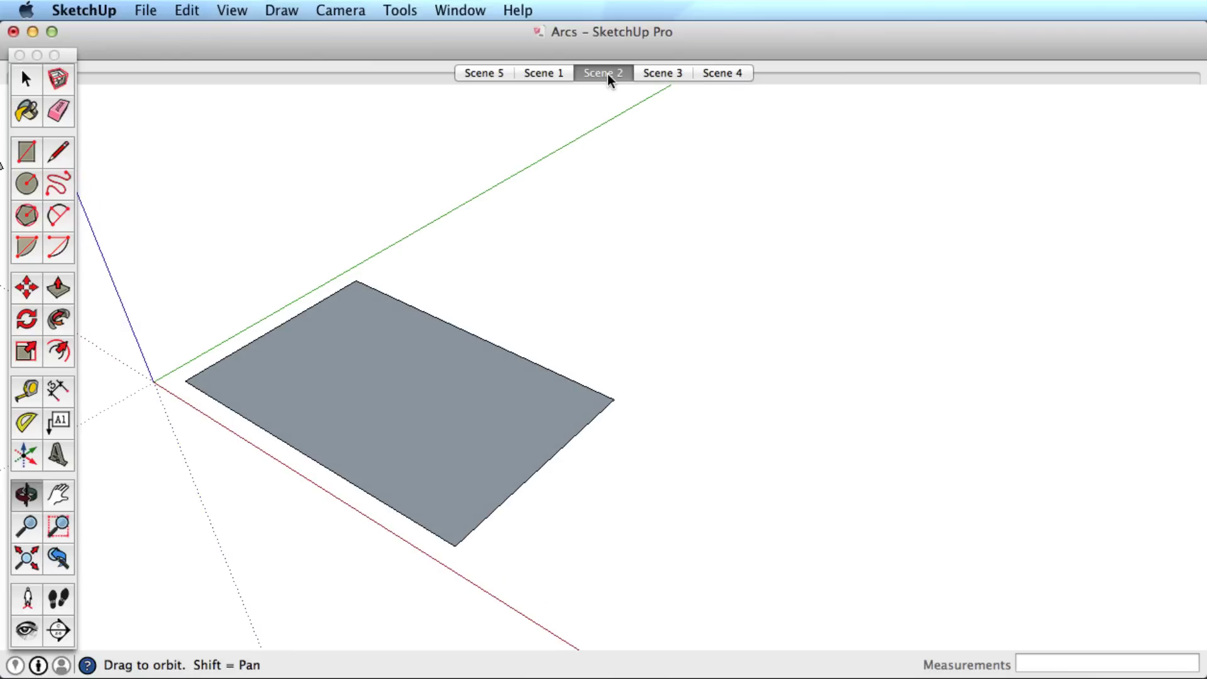
Round the rectangle's right end with a half-circle arc between its two right corners, then show Scene 3.
key("a")
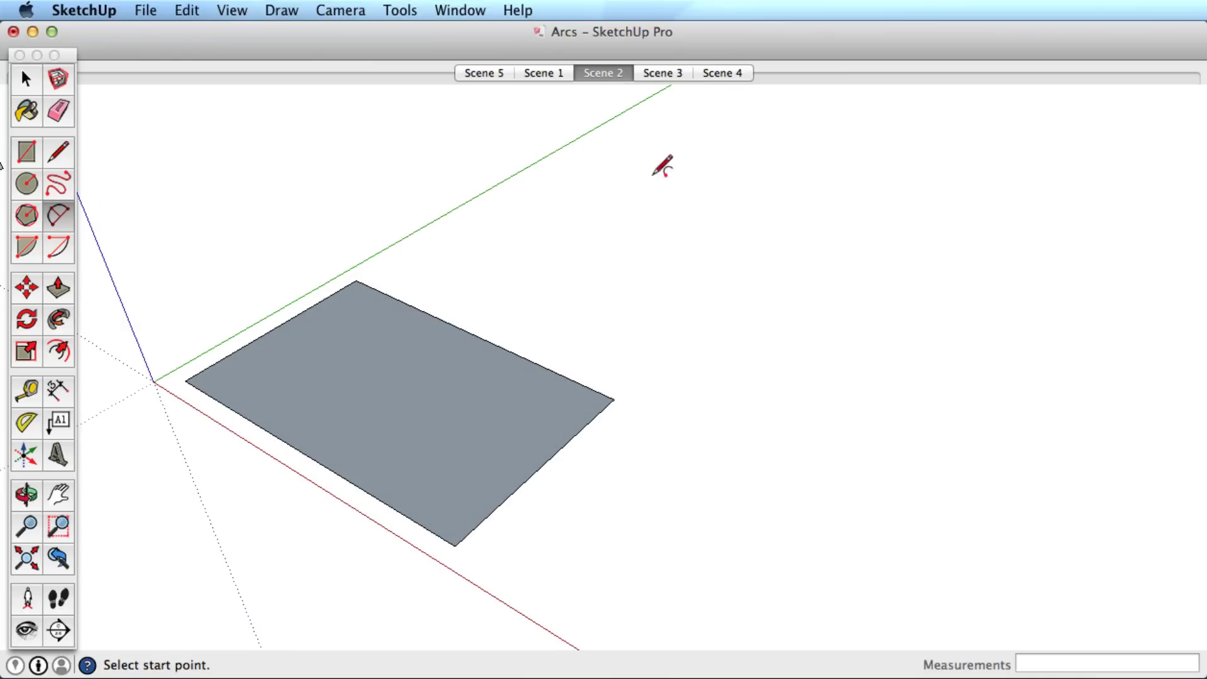
left_click(454, 546)
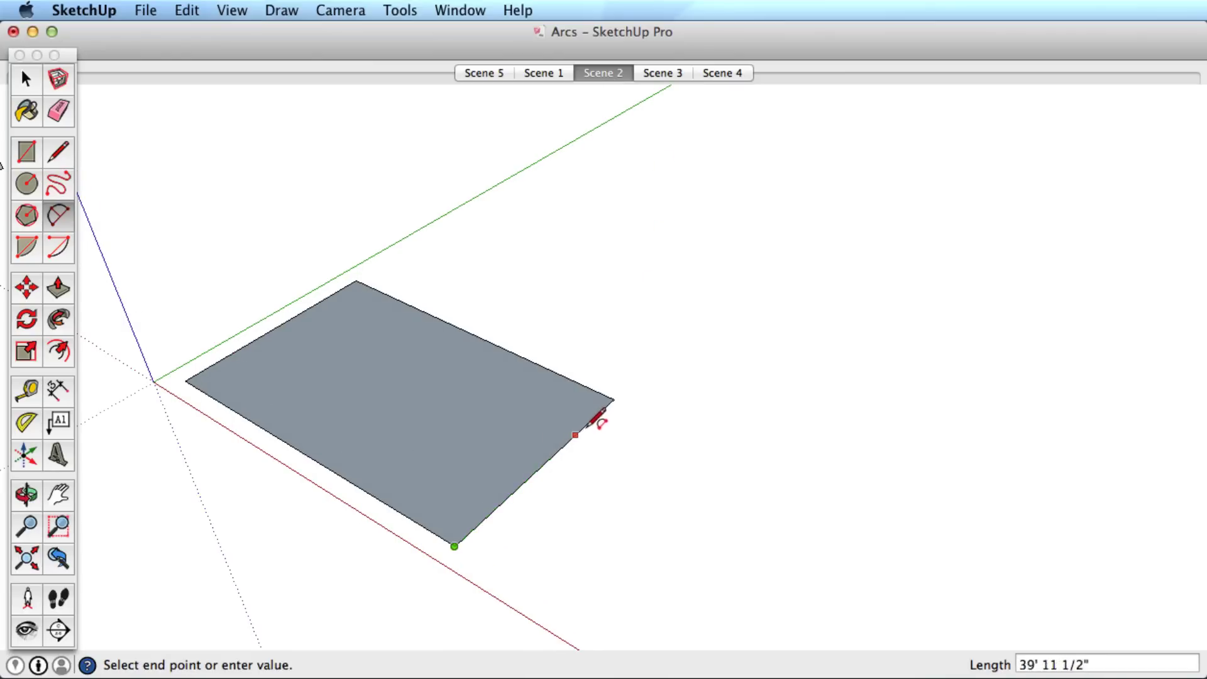
left_click(613, 399)
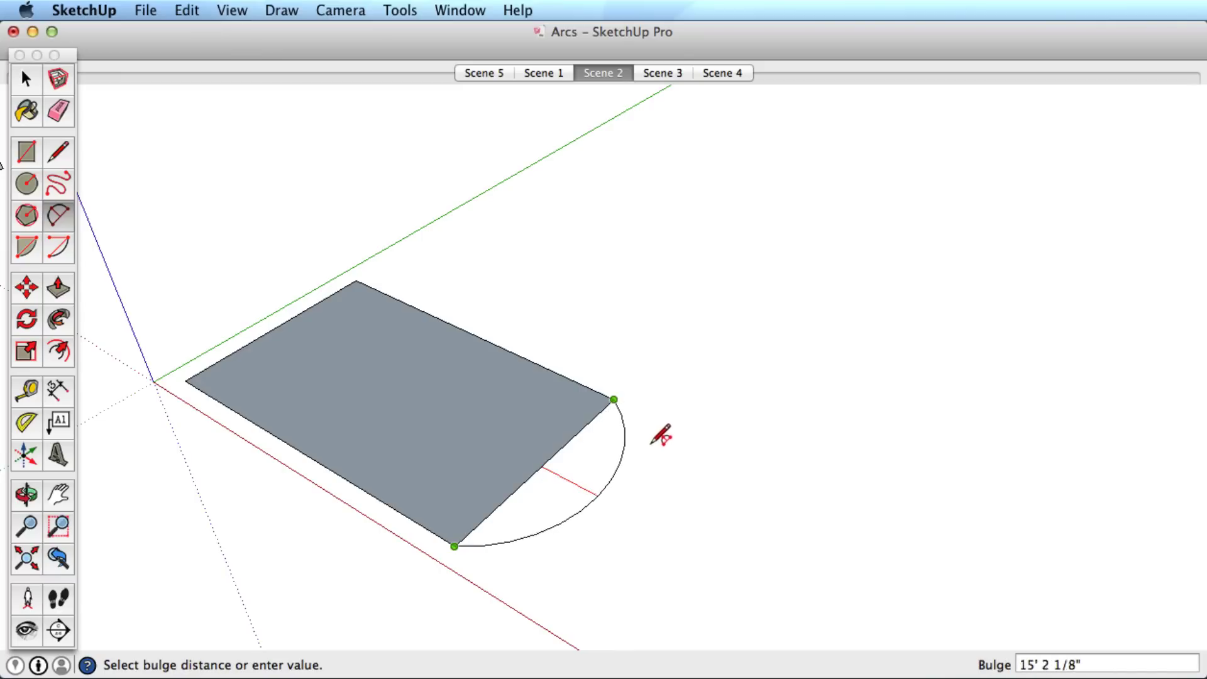
left_click(703, 463)
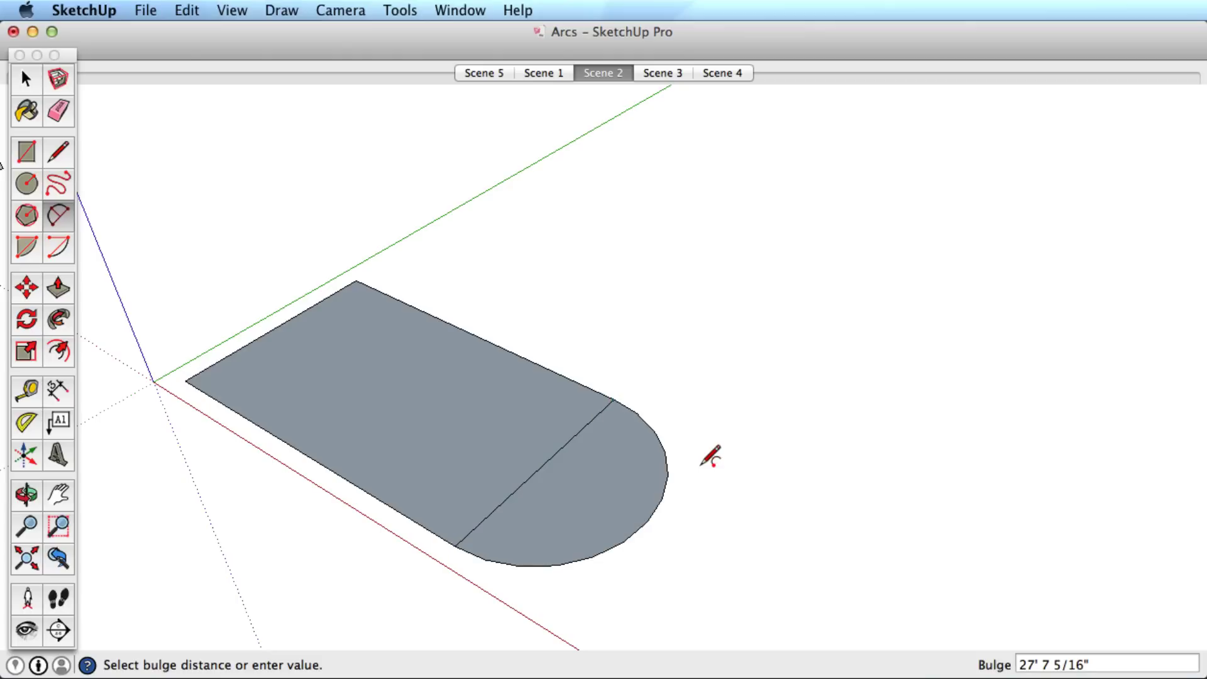
left_click(670, 76)
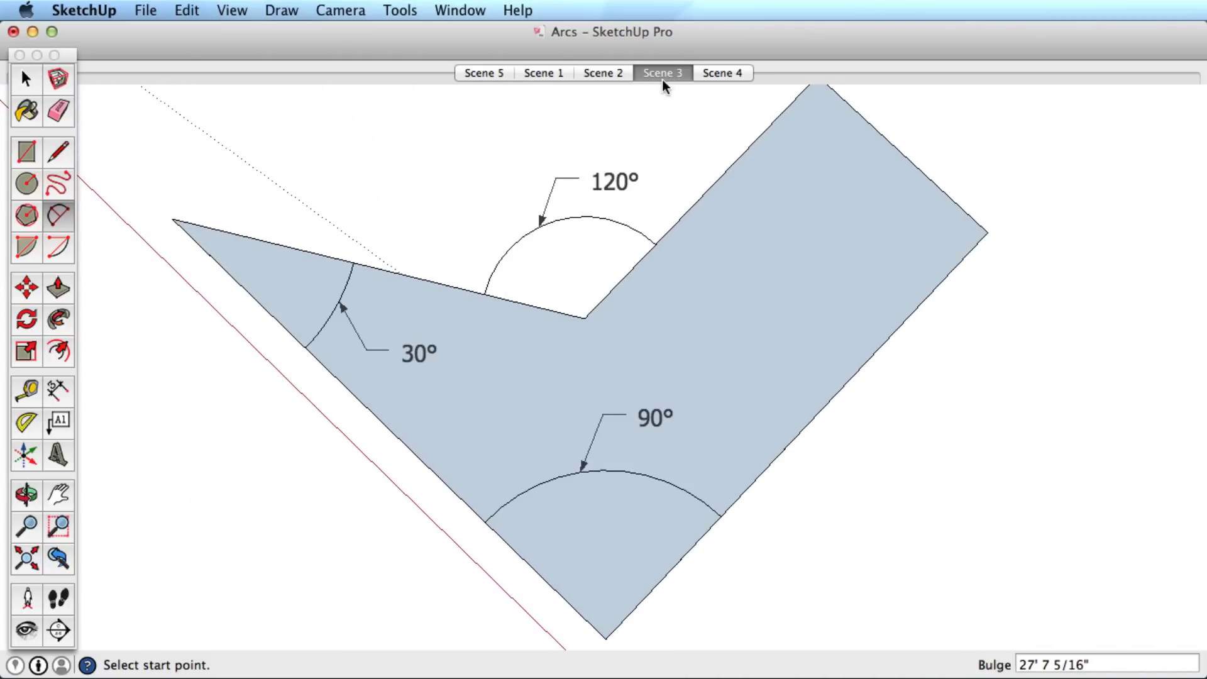
In Scene 4, round the shape's lower corner with an arc tangent to both edges.
key("space")
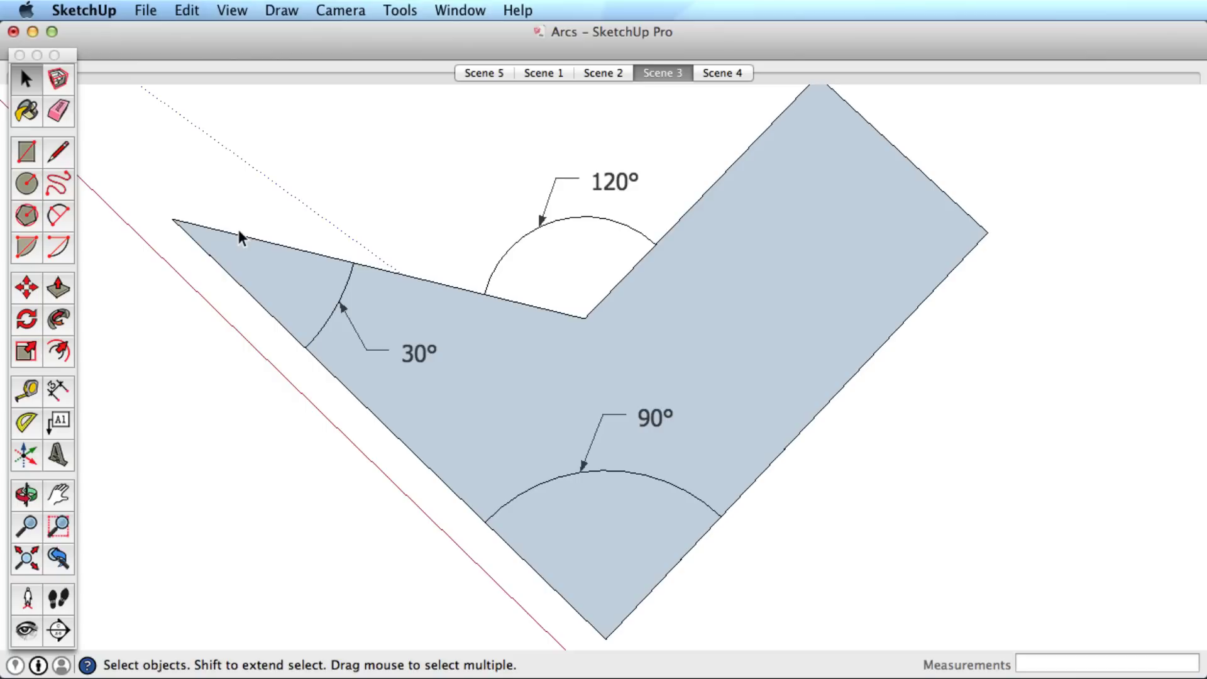
left_click(710, 72)
key("a")
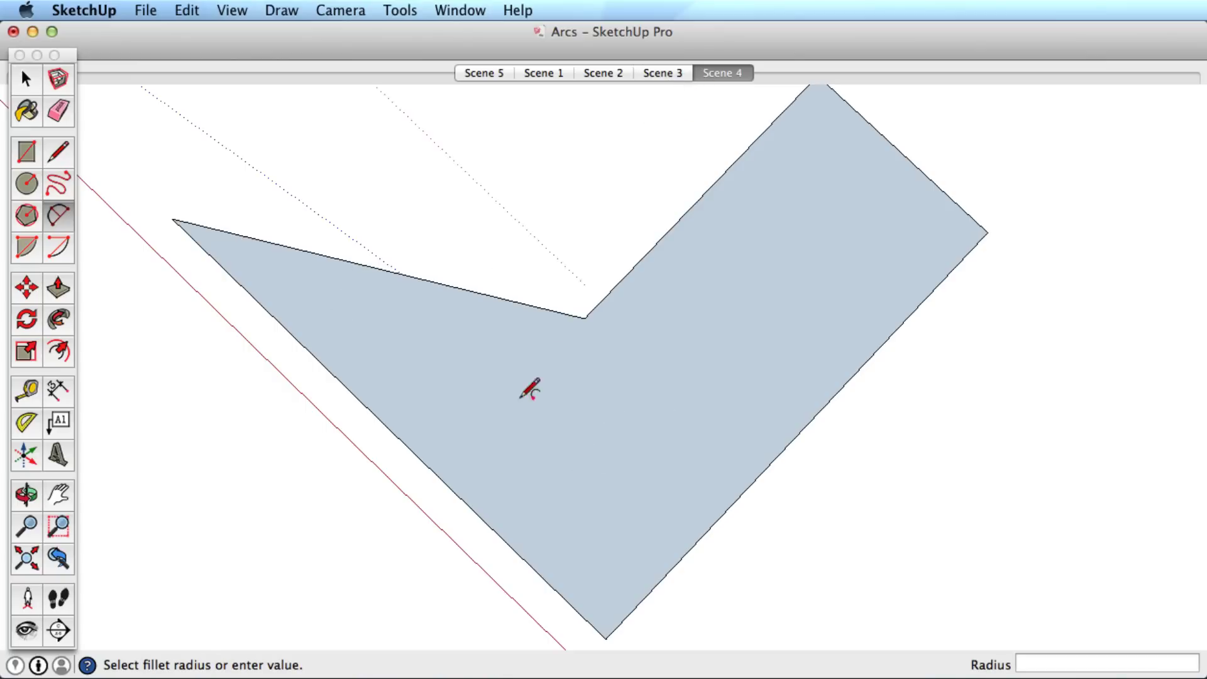
left_click(463, 500)
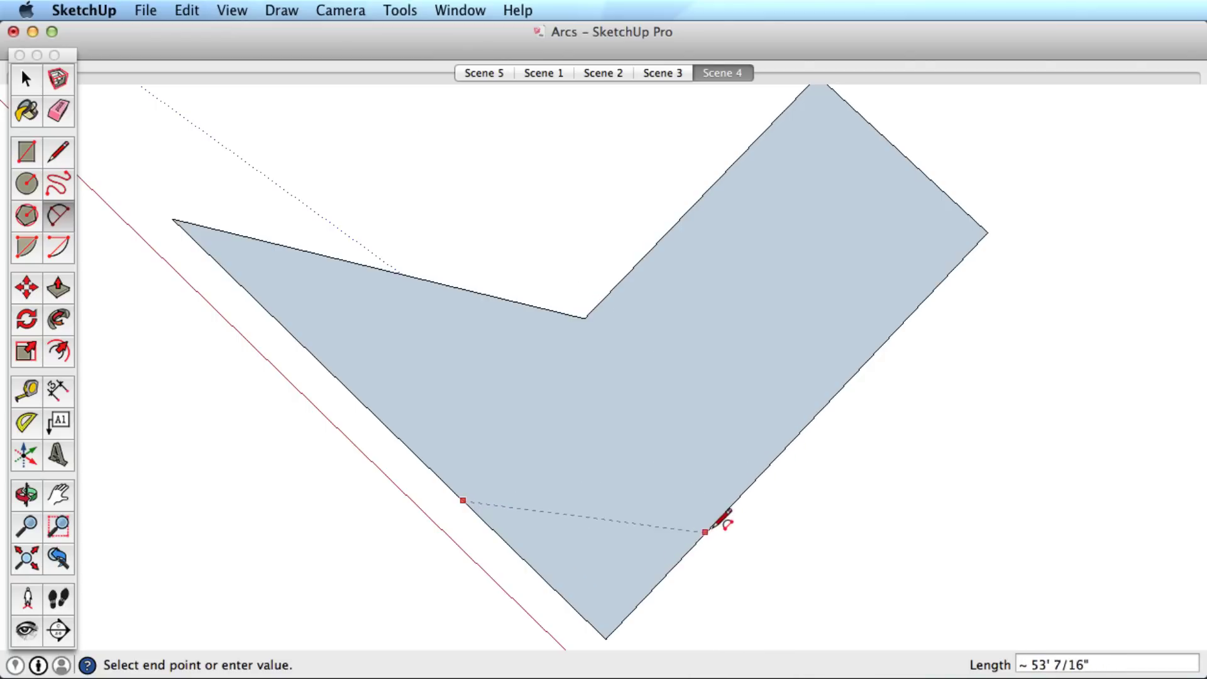
left_click(742, 494)
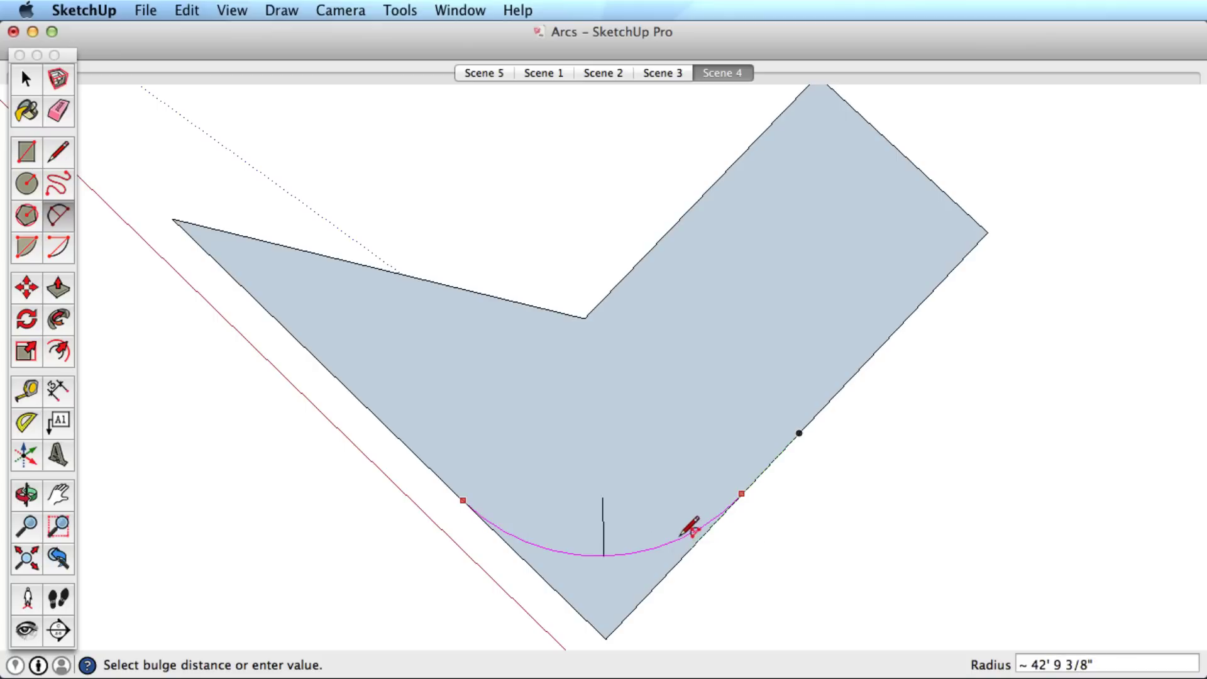
left_click(640, 558)
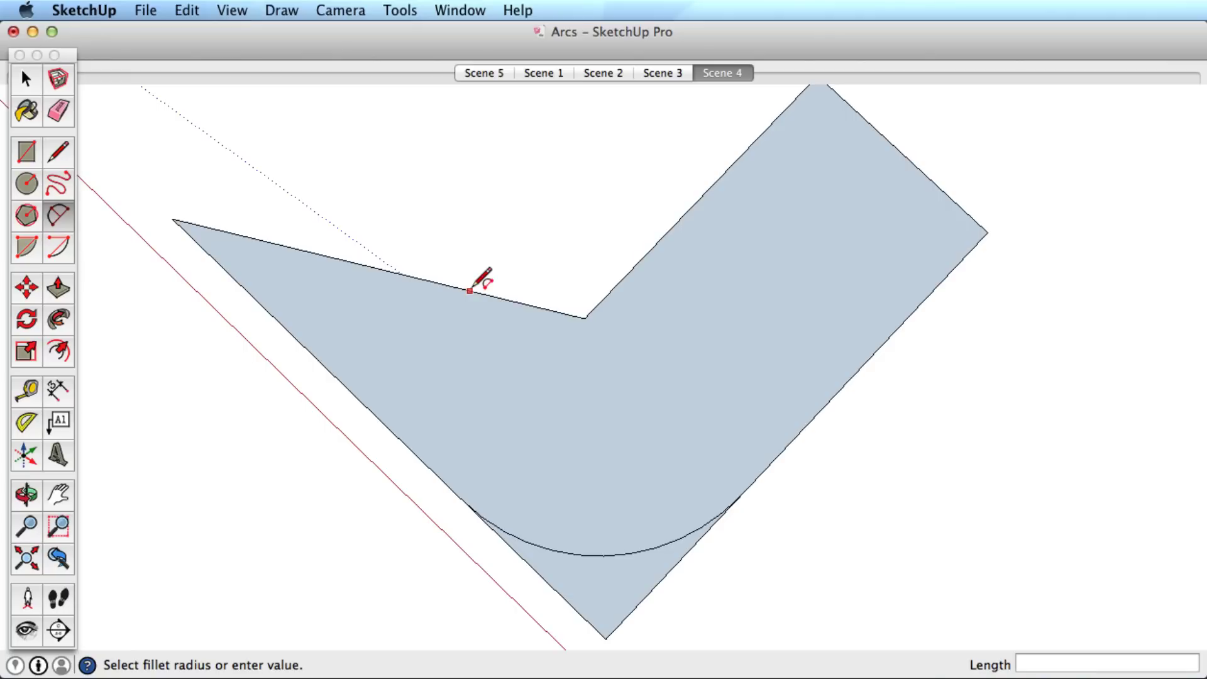
Round the upper inner corner with a tangent arc and cut the left corner with a half-circle arc.
left_click(470, 290)
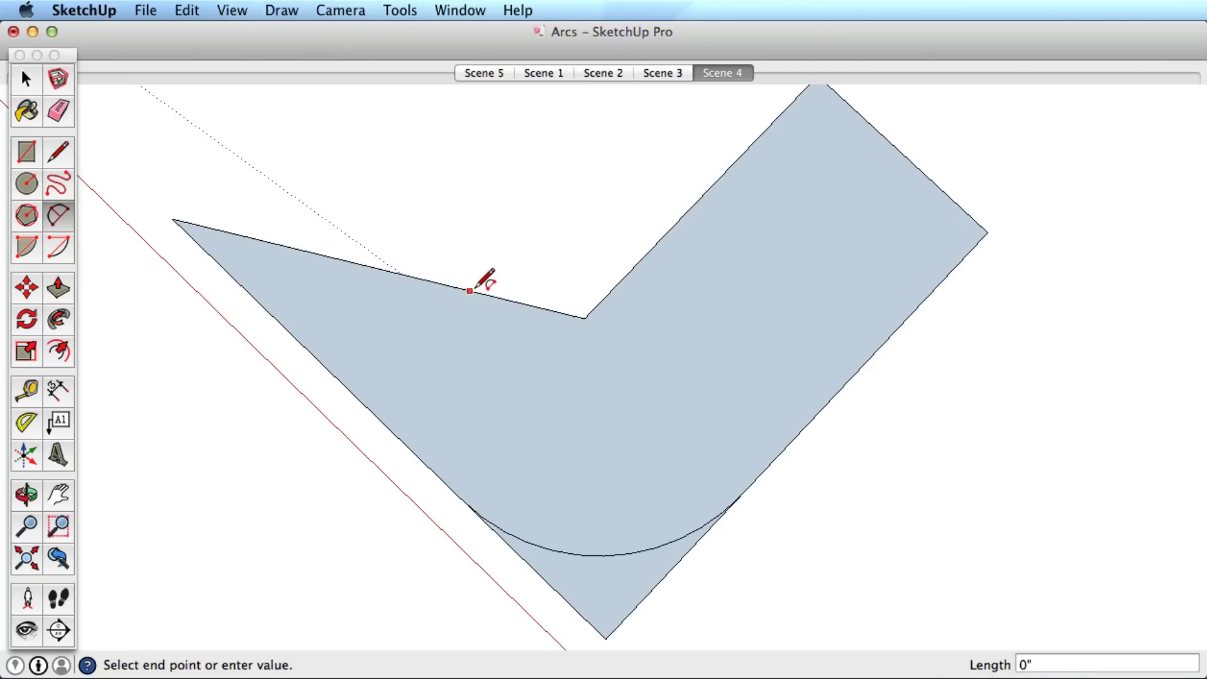
left_click(668, 233)
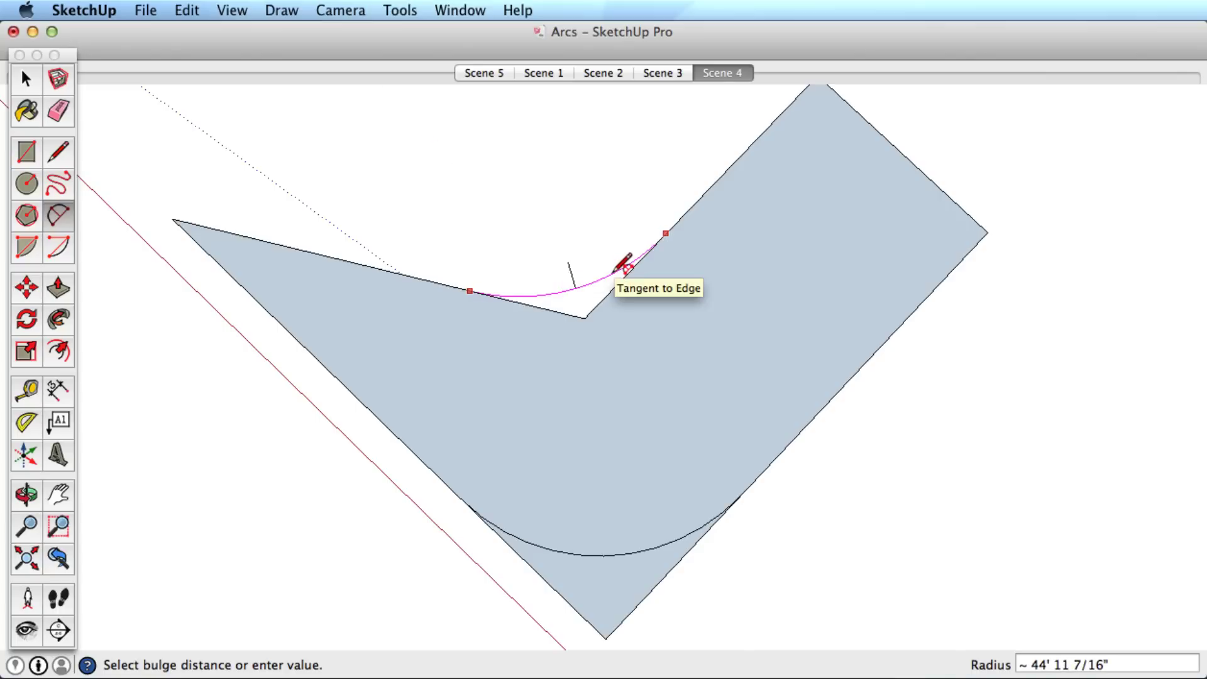
left_click(616, 270)
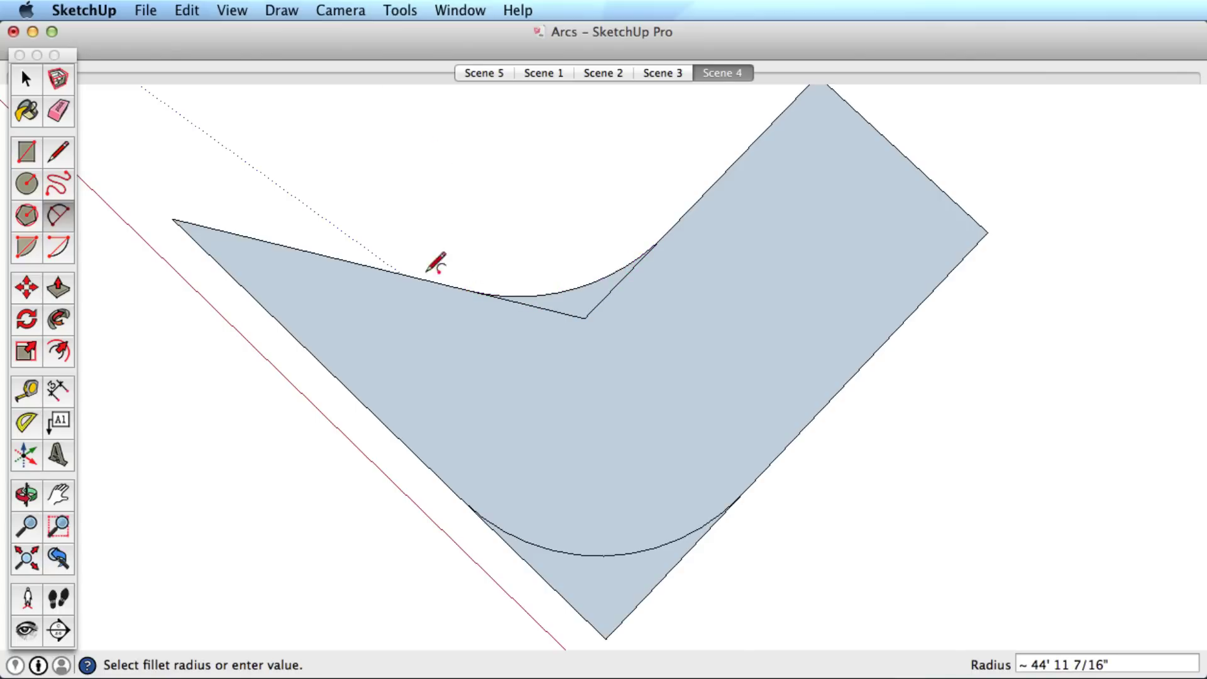
left_click(280, 245)
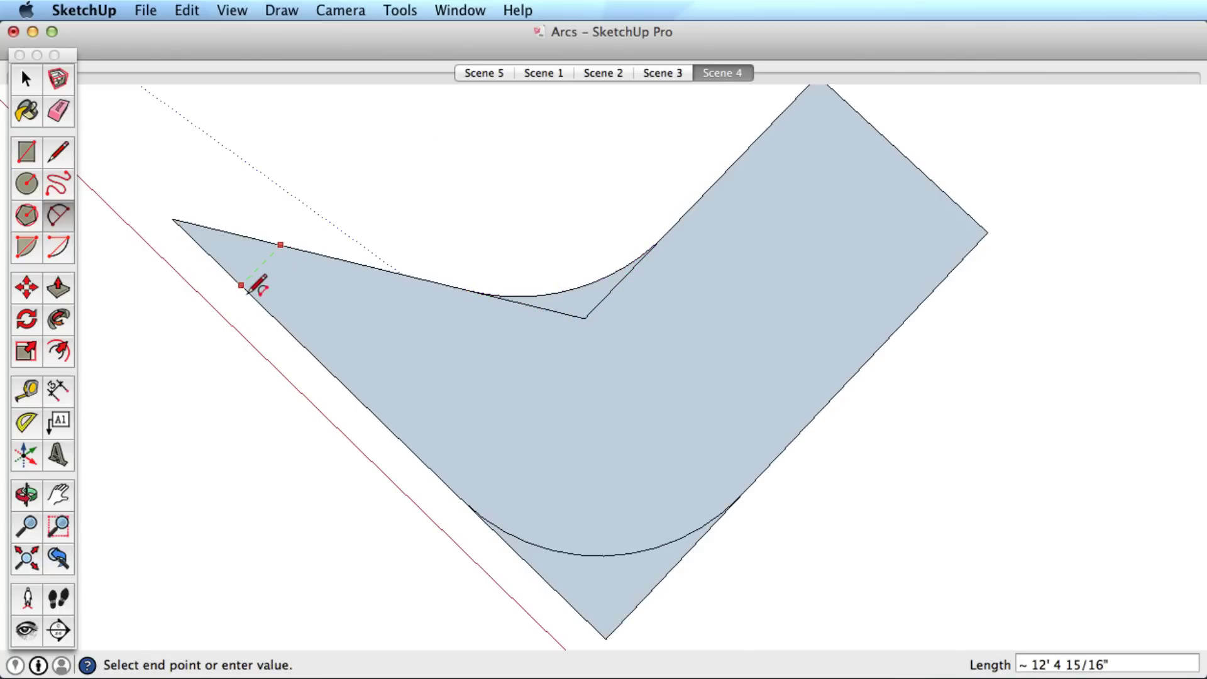
left_click(251, 295)
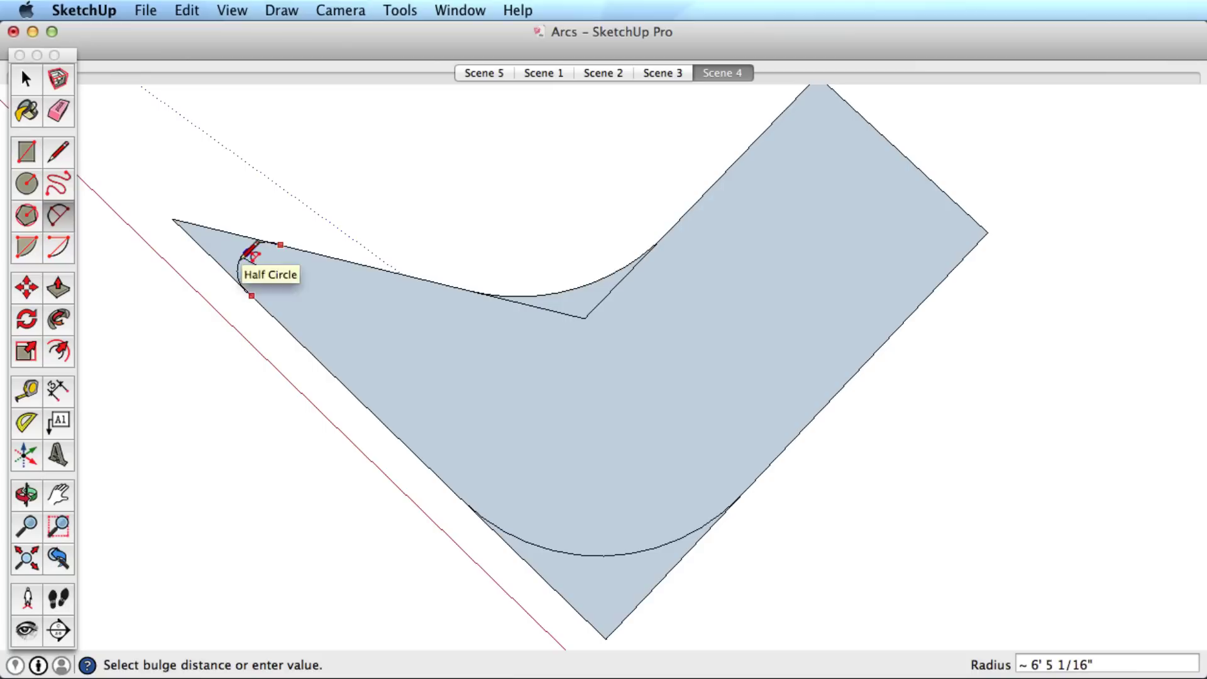
left_click(246, 260)
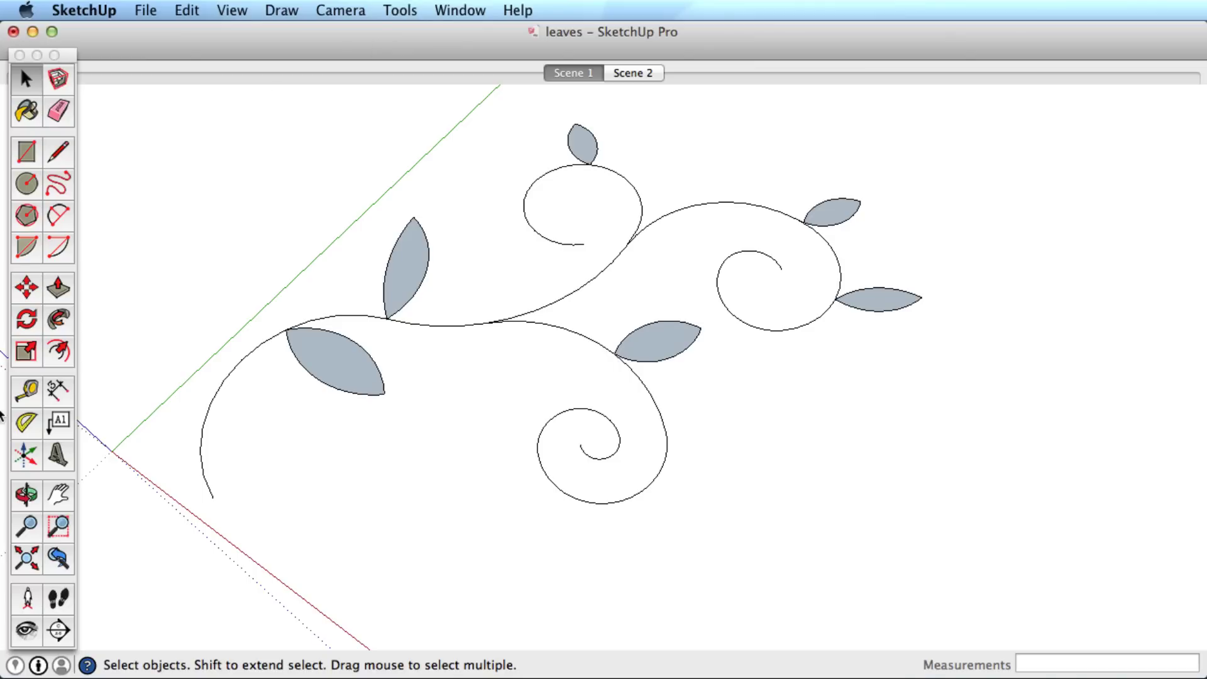
Start a new curl from the lower vine's end with tangent arcs sweeping up and over the top.
left_click(59, 215)
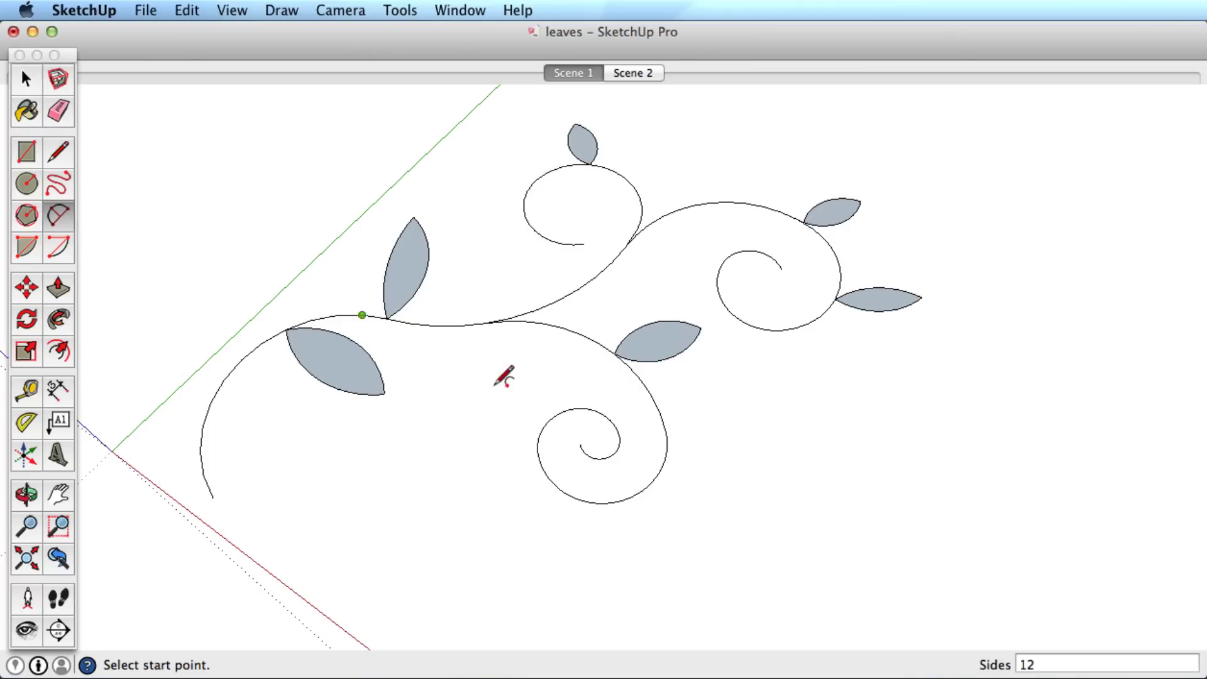
left_click(665, 430)
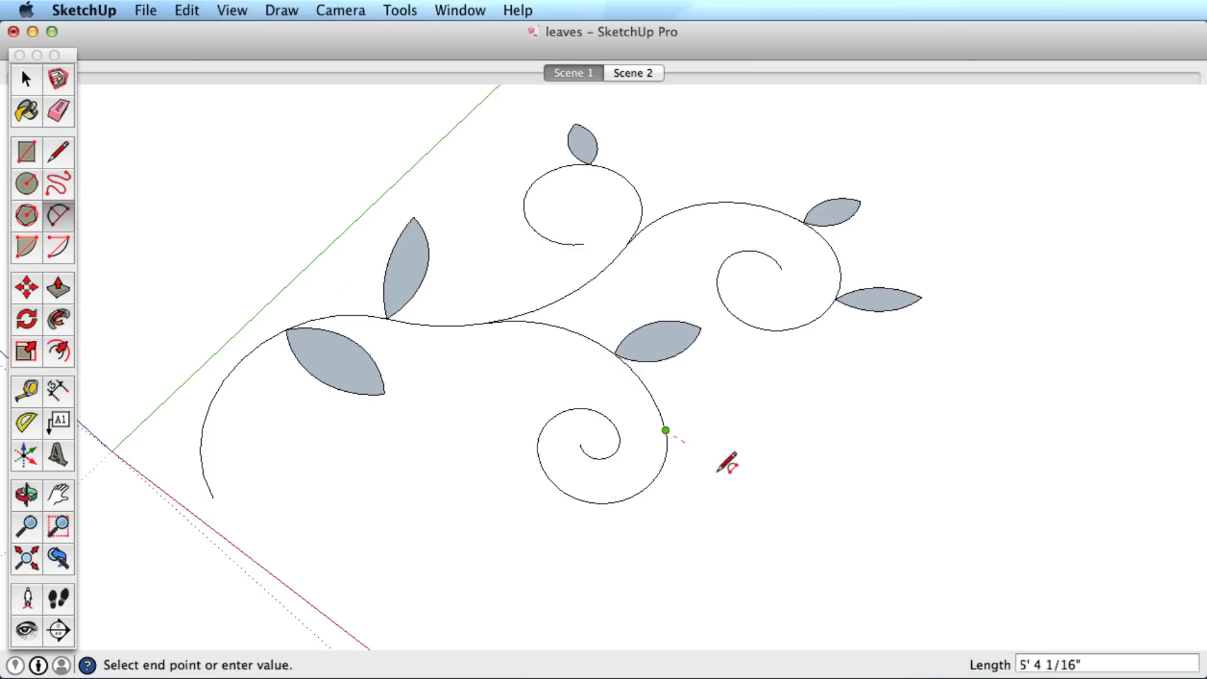
left_click(816, 522)
left_click(737, 491)
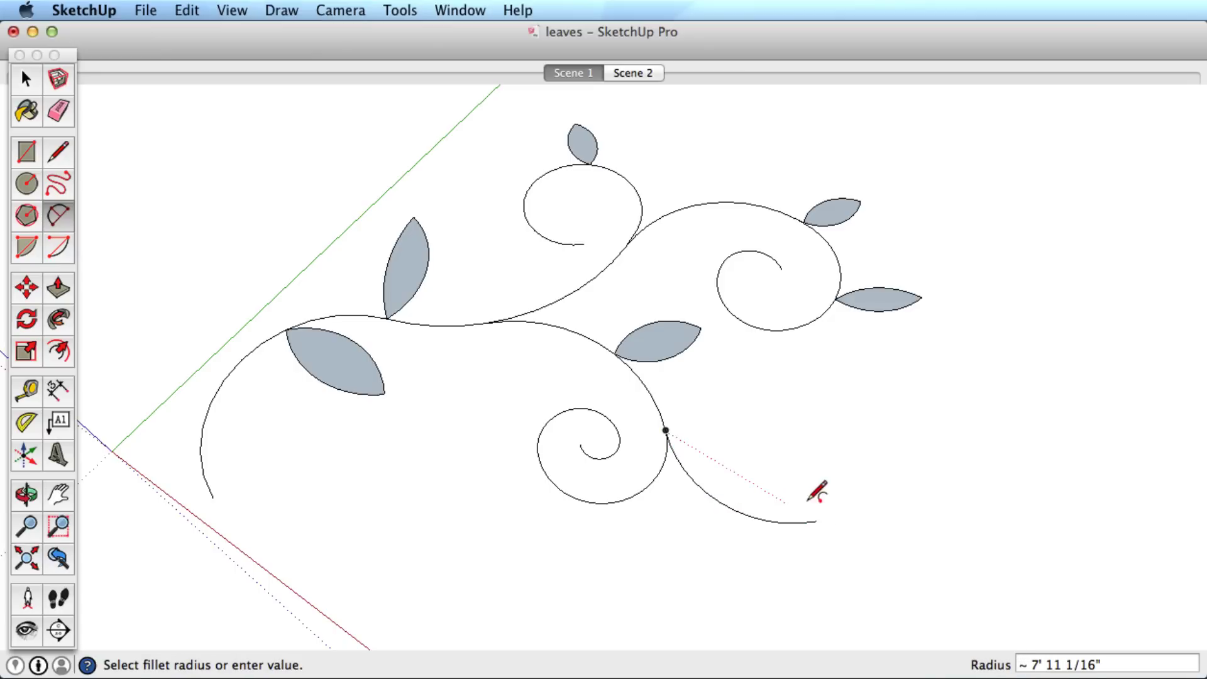
left_click(816, 521)
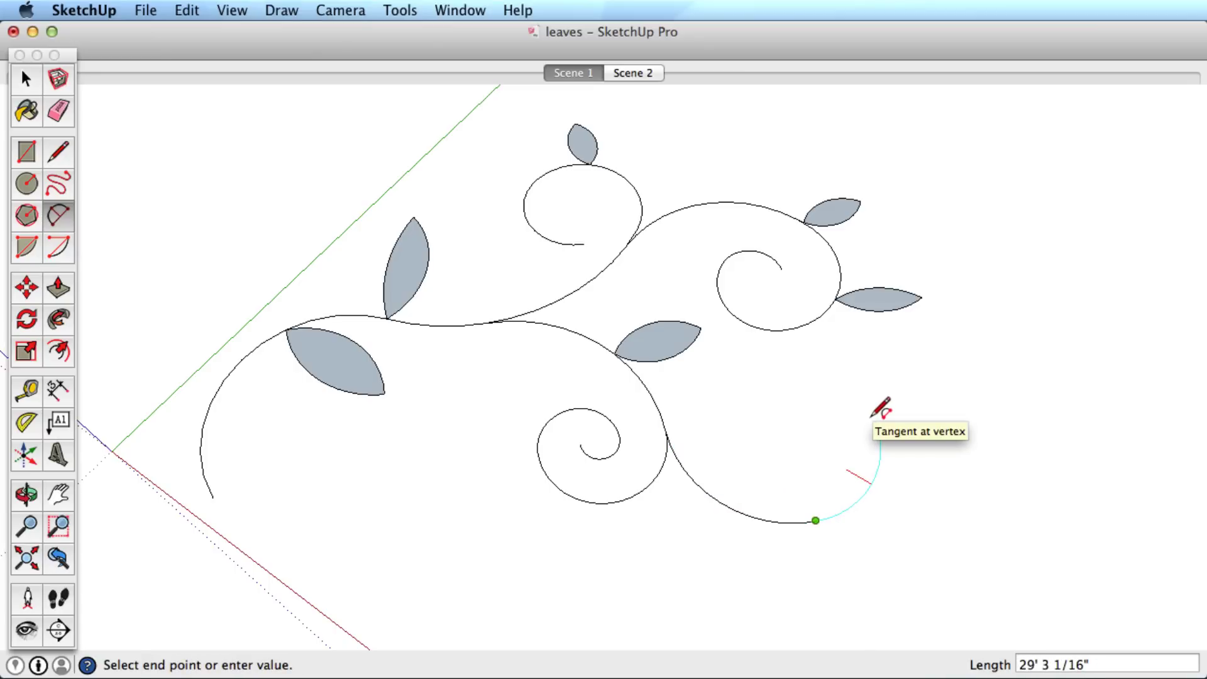
left_click(873, 419)
left_click(871, 419)
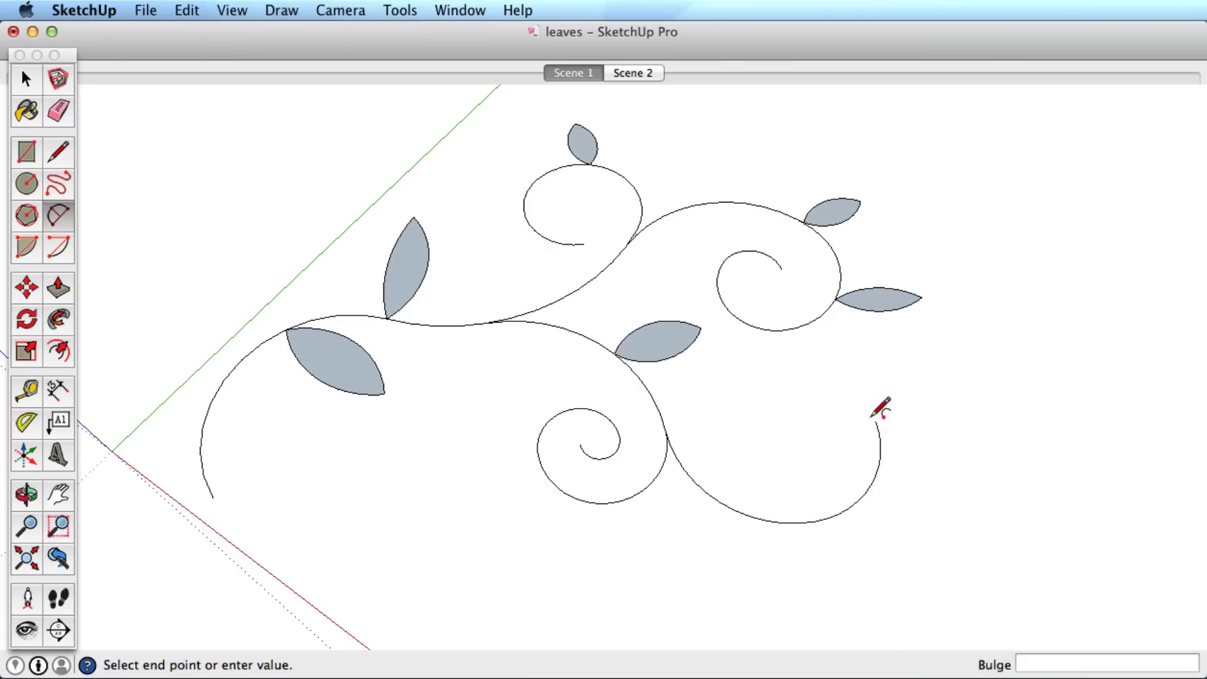
left_click(875, 420)
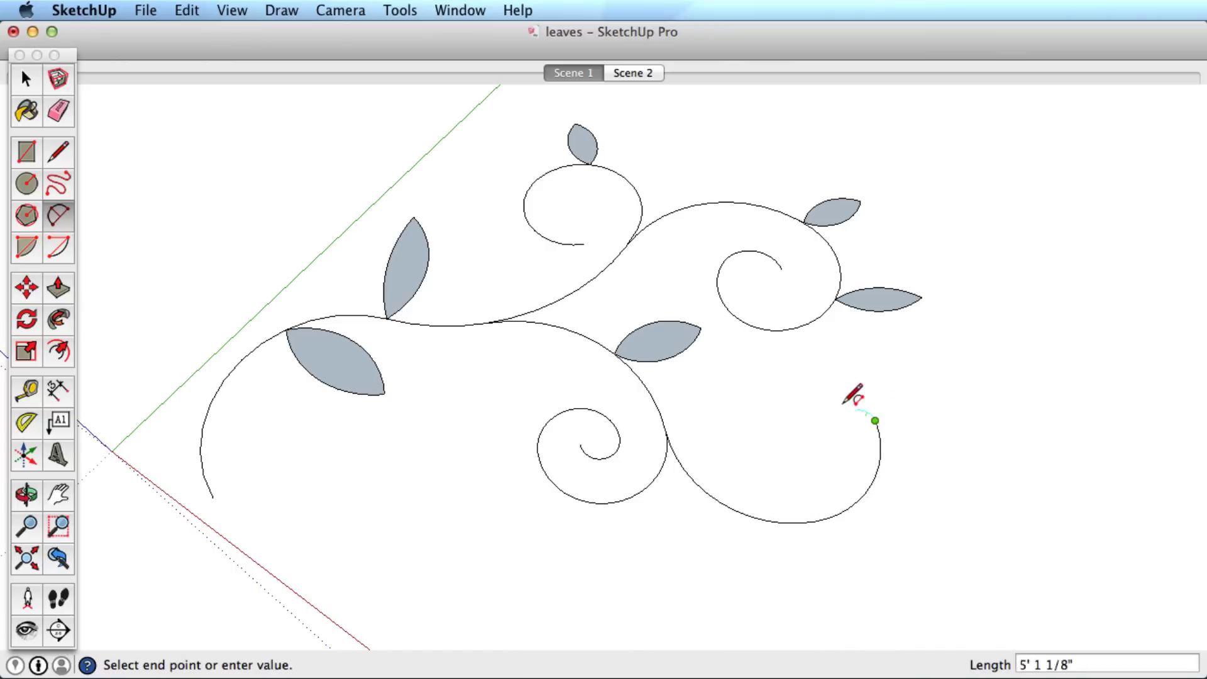
left_click(772, 389)
left_click(767, 400)
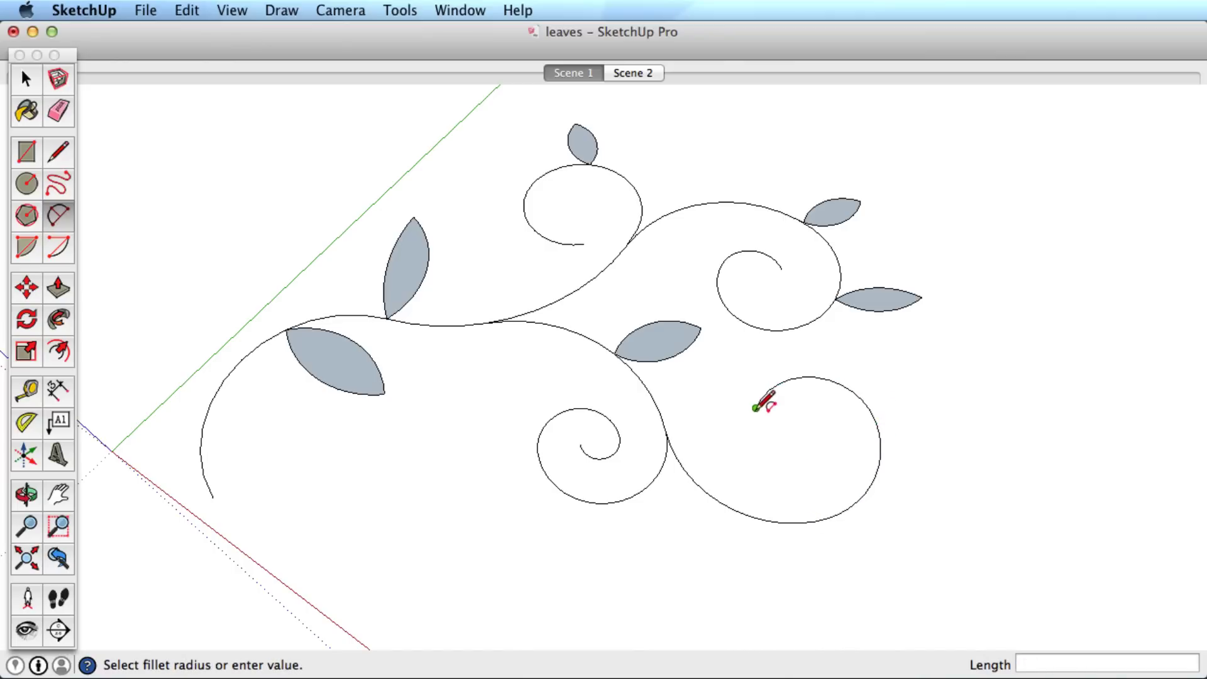
Continue the curl inward with tangent arcs, closing the inner spiral with a final arc.
left_click(757, 407)
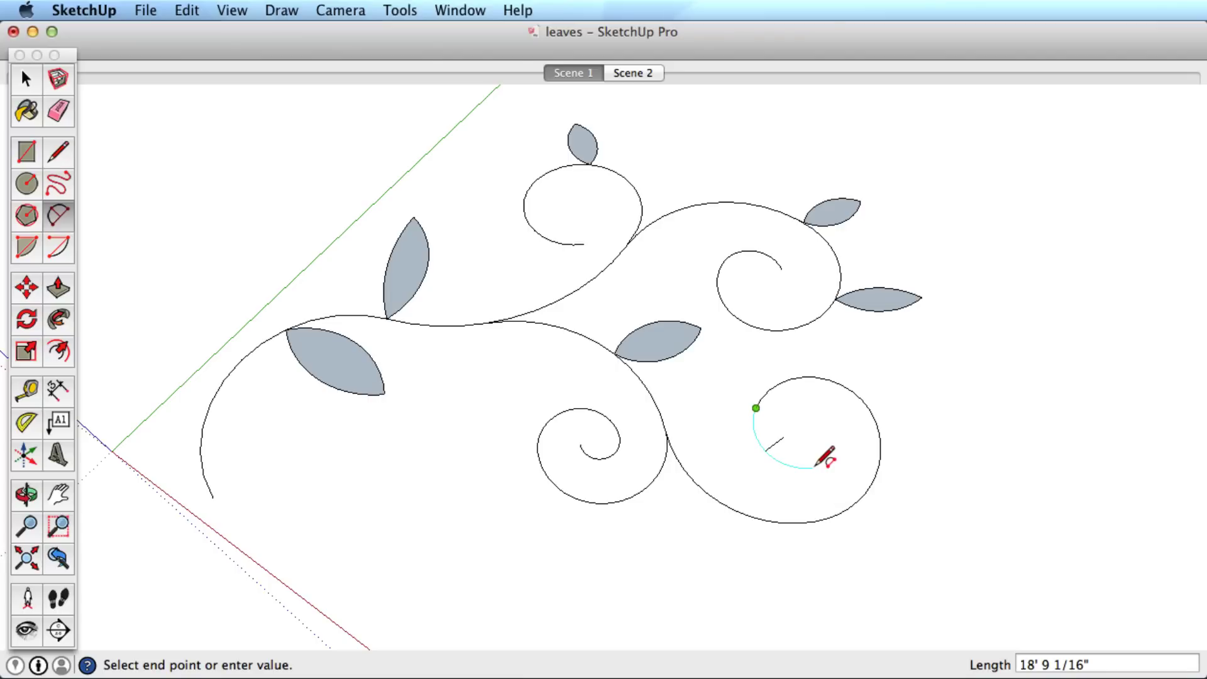
left_click(814, 466)
left_click(813, 464)
left_click(813, 467)
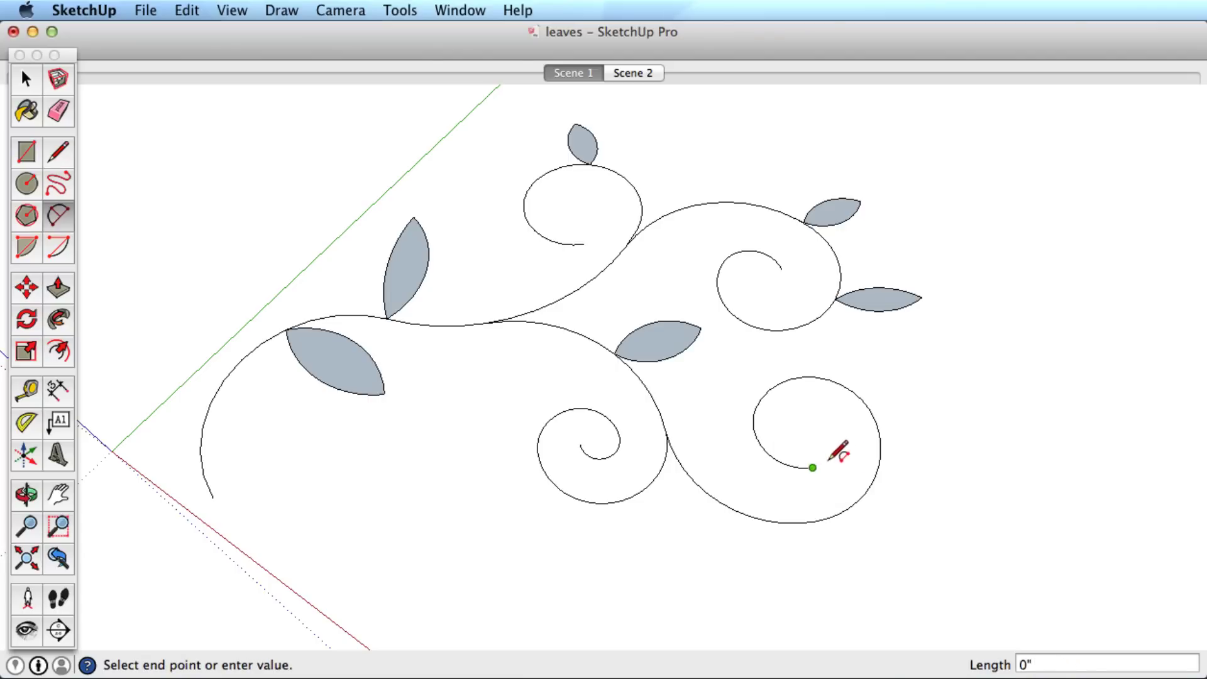
double_click(844, 421)
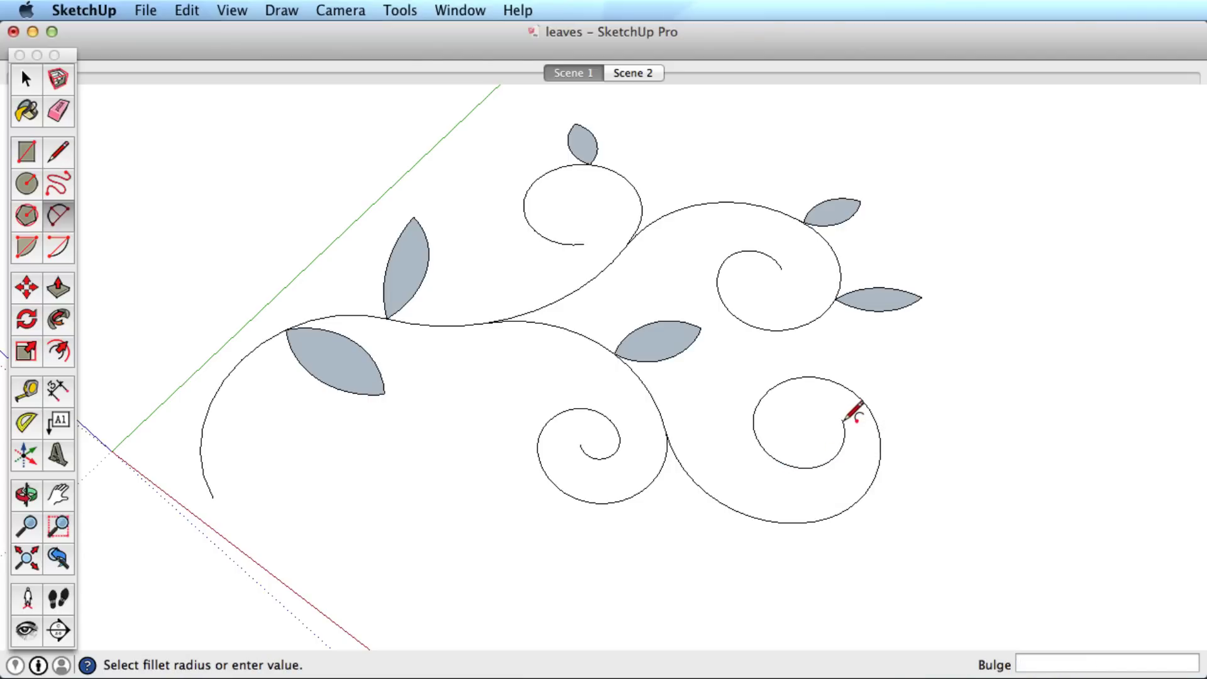
left_click(841, 420)
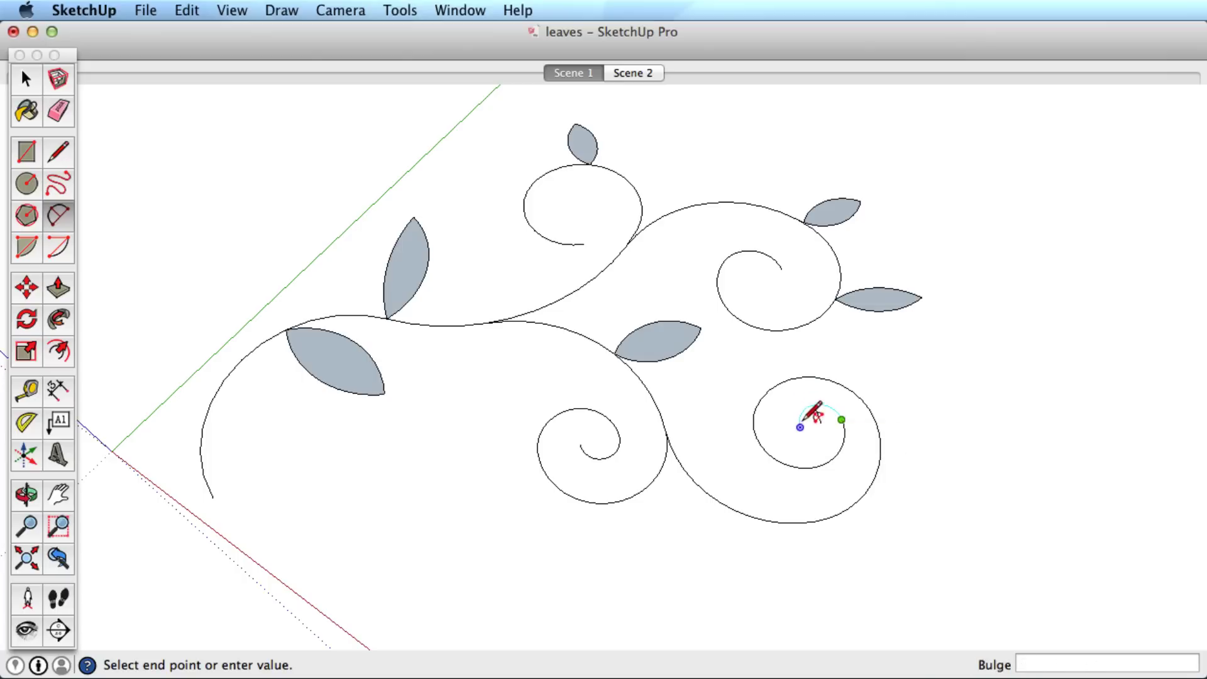
left_click(841, 419)
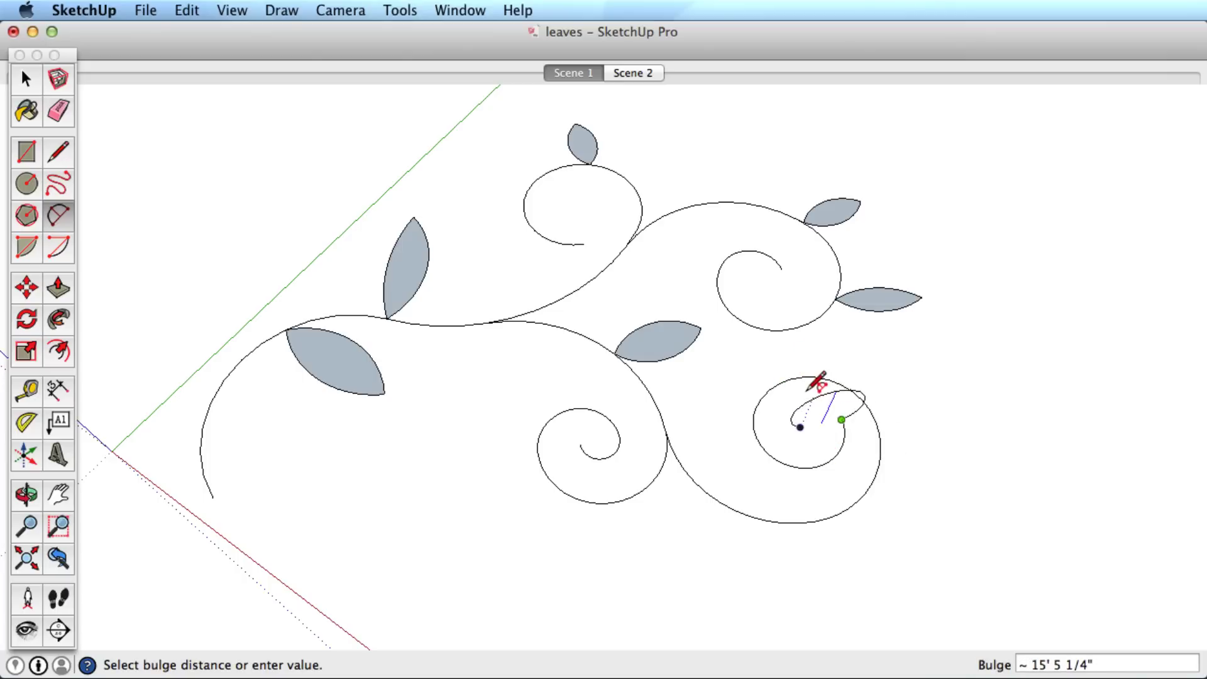
left_click(811, 390)
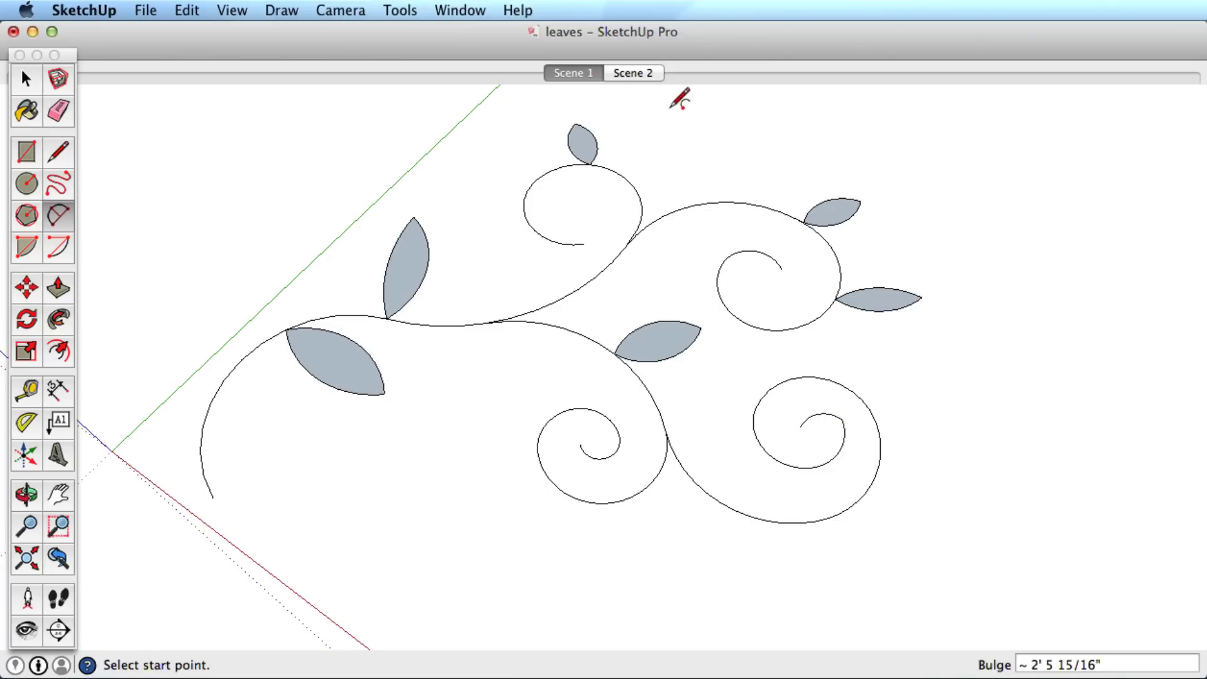
In Scene 2, draw a trial arc from a centre point using the protractor.
left_click(633, 74)
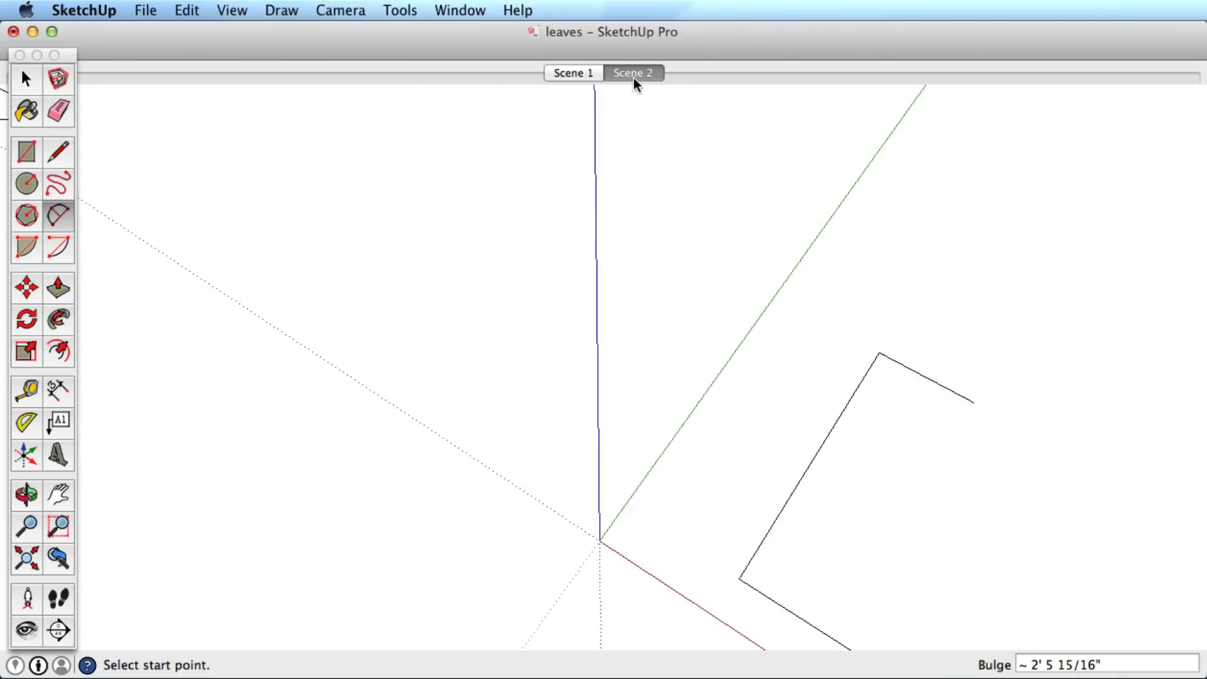
key("a")
left_click(708, 285)
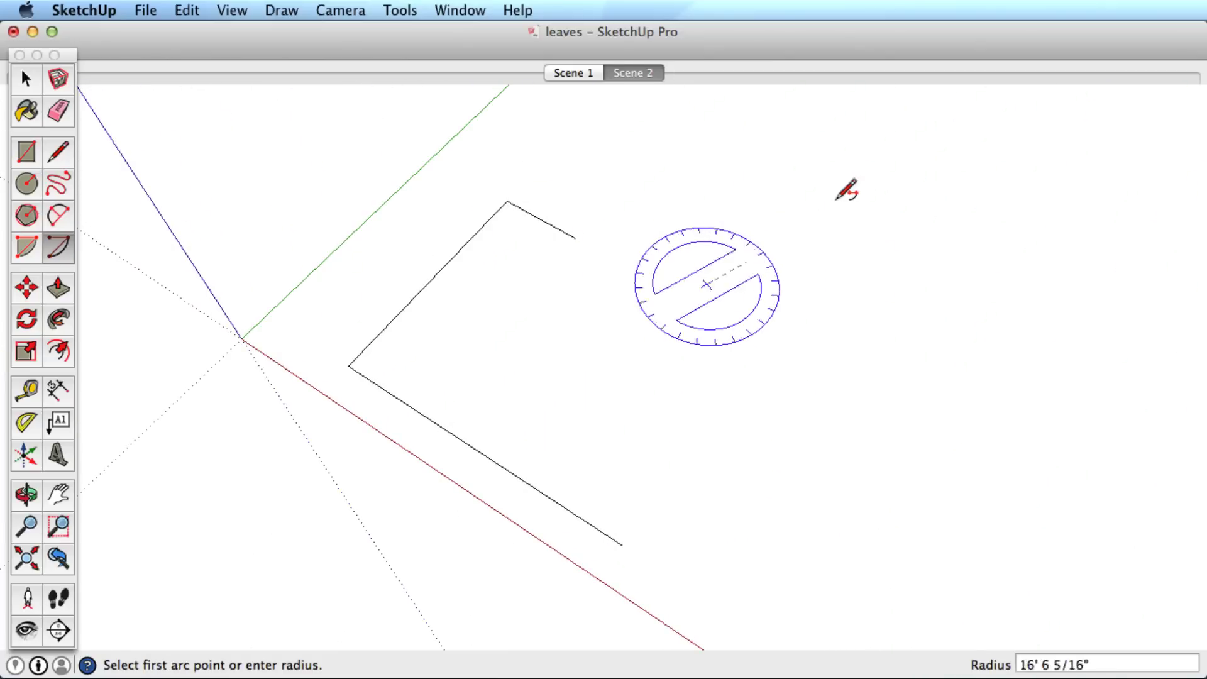
left_click(813, 147)
left_click(734, 494)
Select the trial arc and delete it.
key("space")
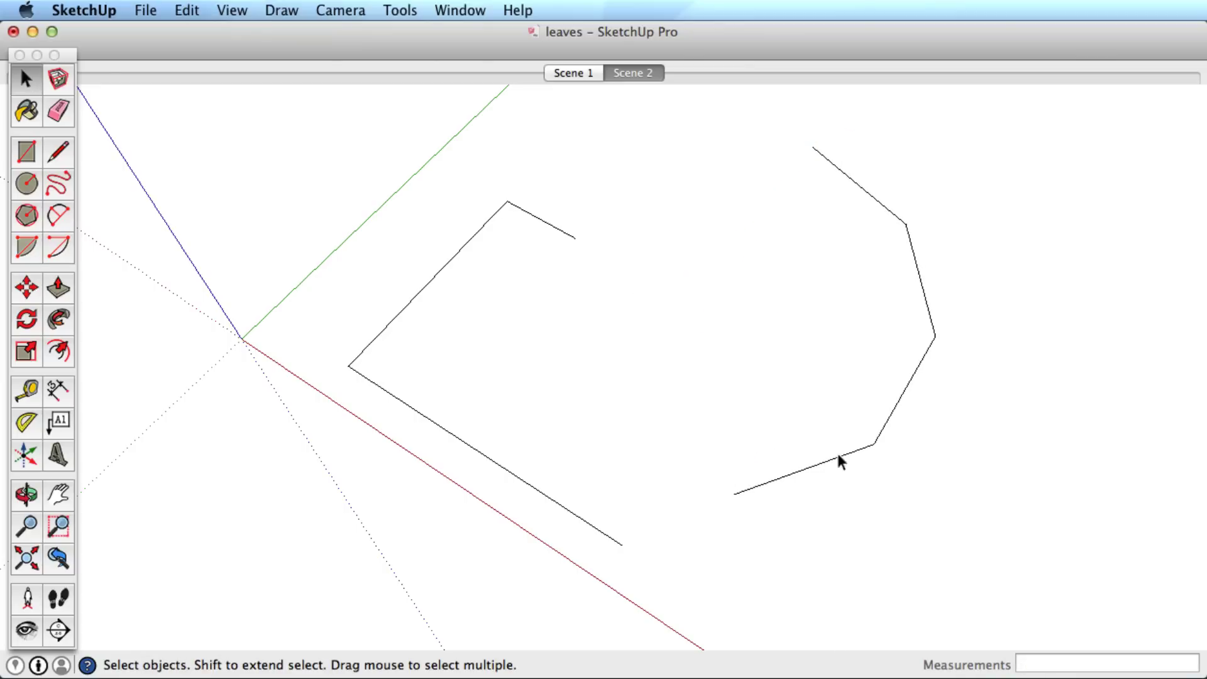
left_click(894, 408)
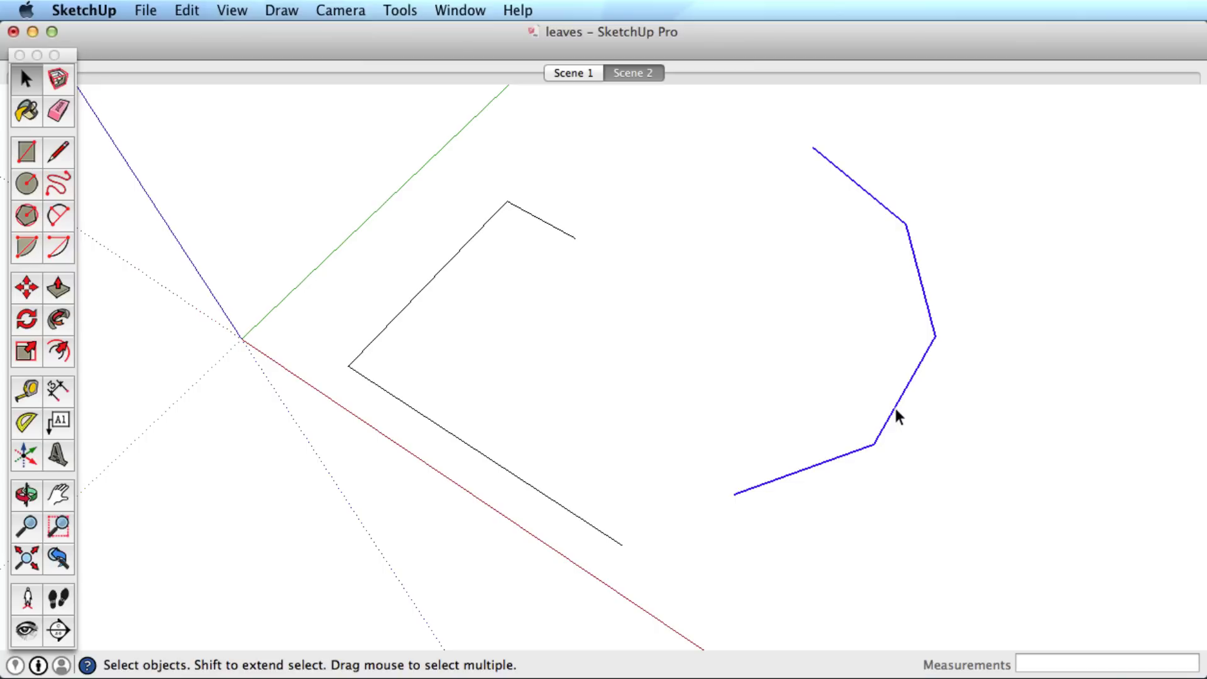
key("Delete")
Close the outline's open end with a five-segment 2 Point Arc, forming a face.
left_click(63, 217)
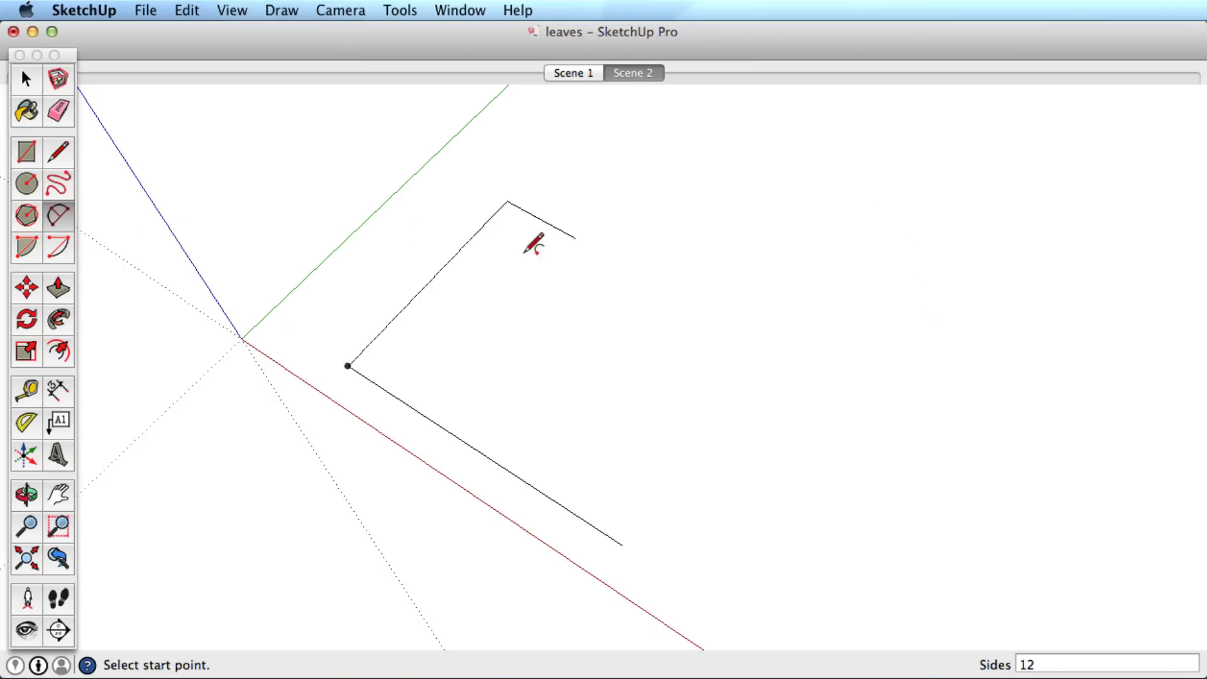
left_click(575, 238)
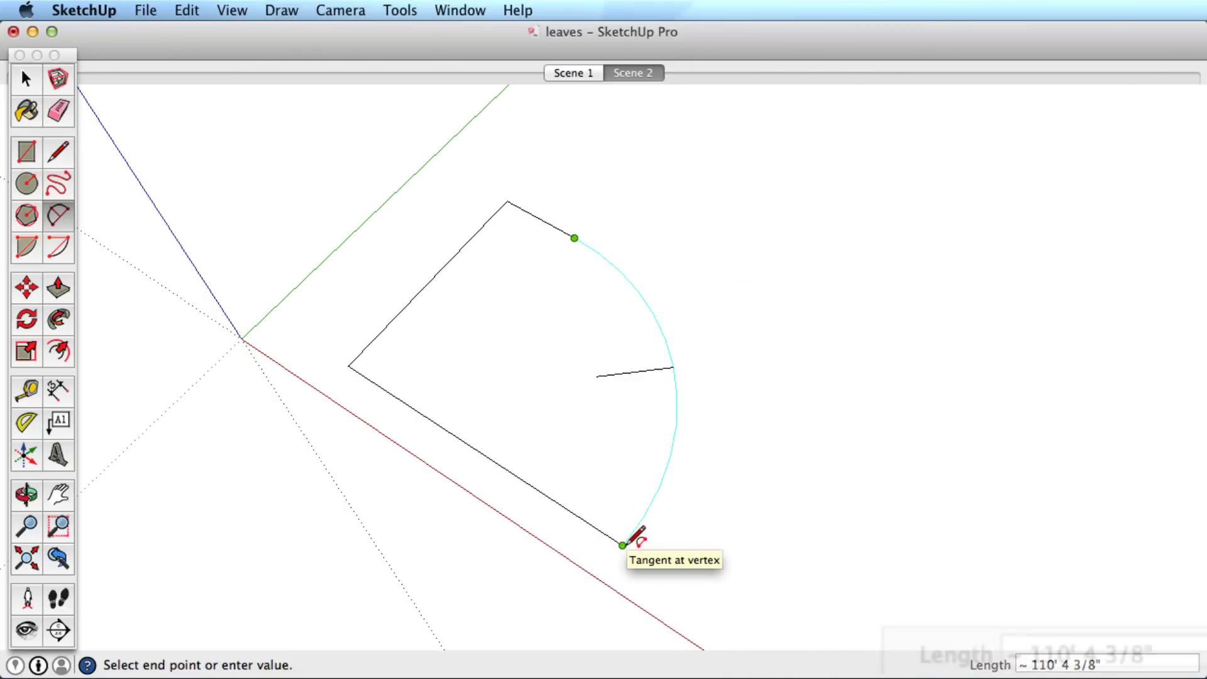
type("5s")
key("Return")
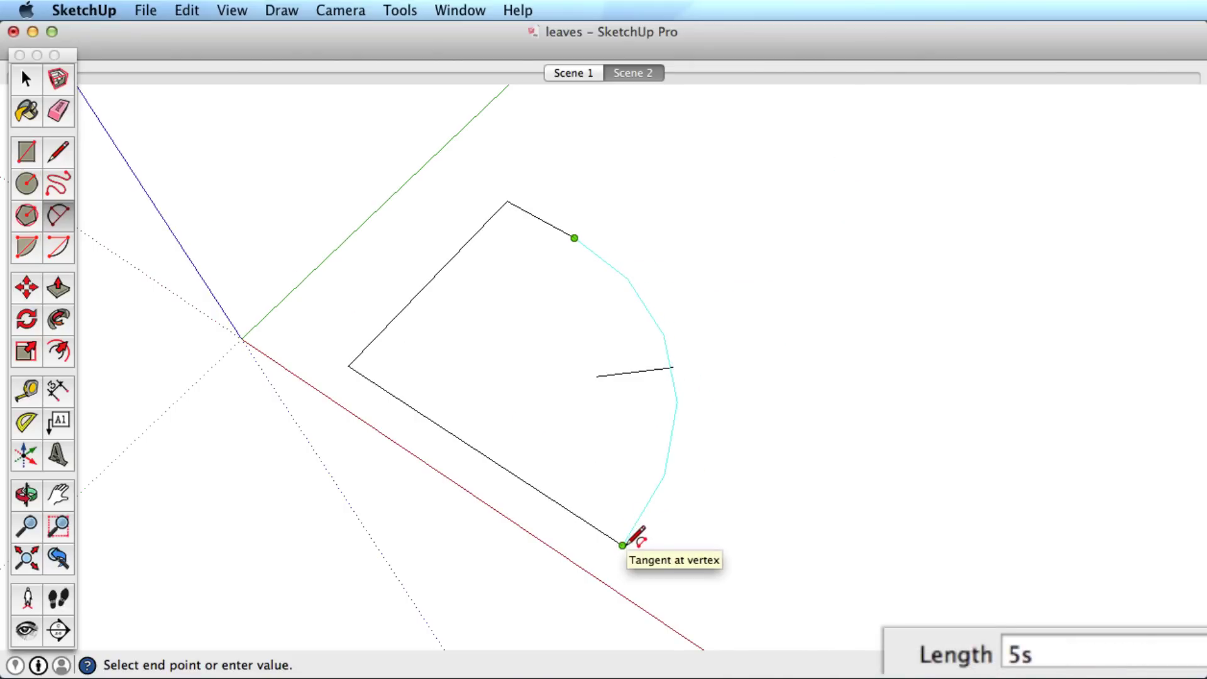
left_click(623, 544)
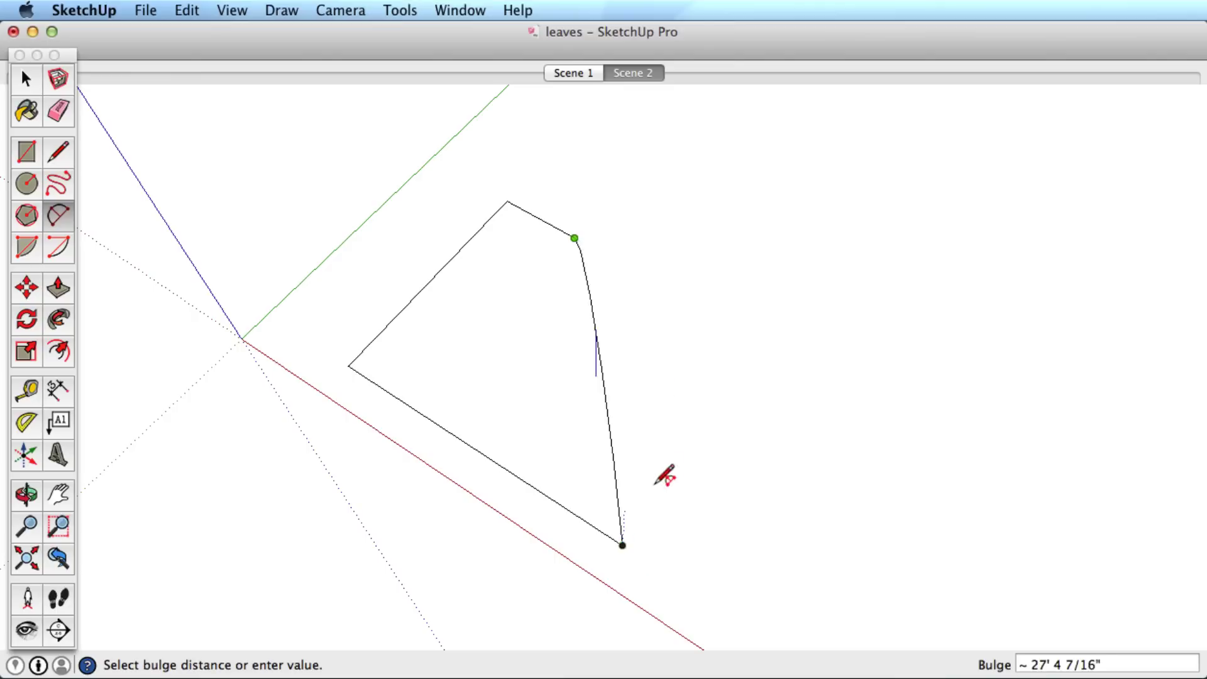
left_click(698, 435)
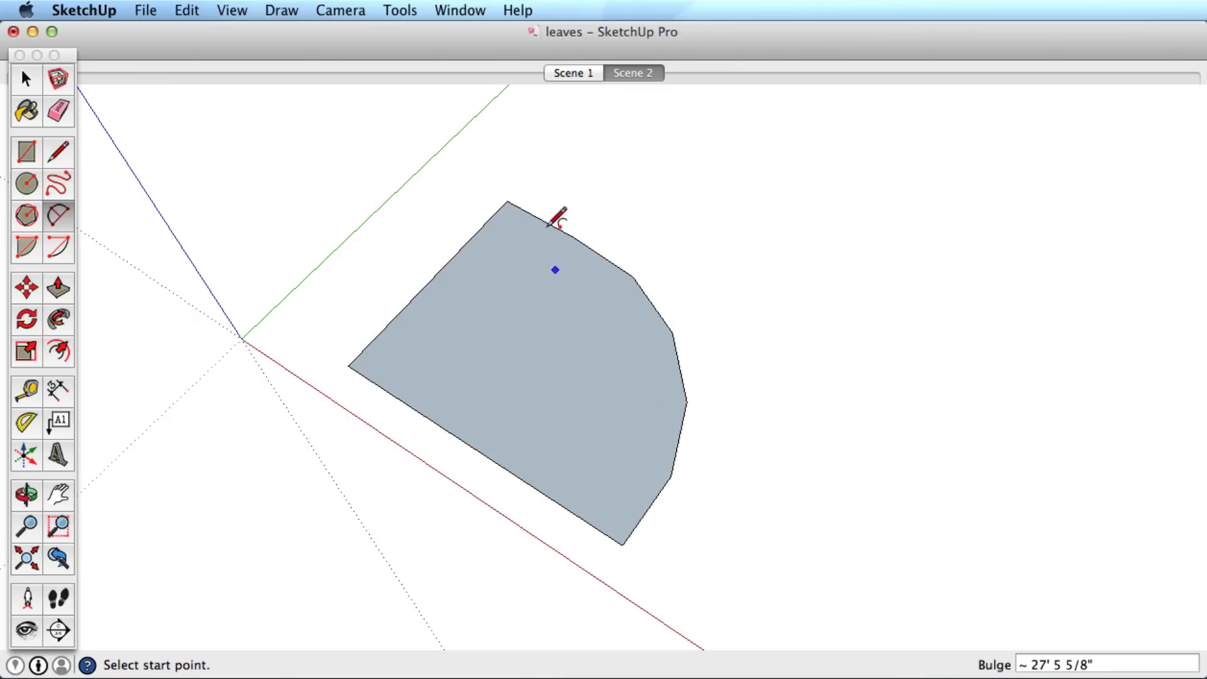
Draw a large rounded arc from the top corner to the left corner.
left_click(506, 201)
left_click(348, 366)
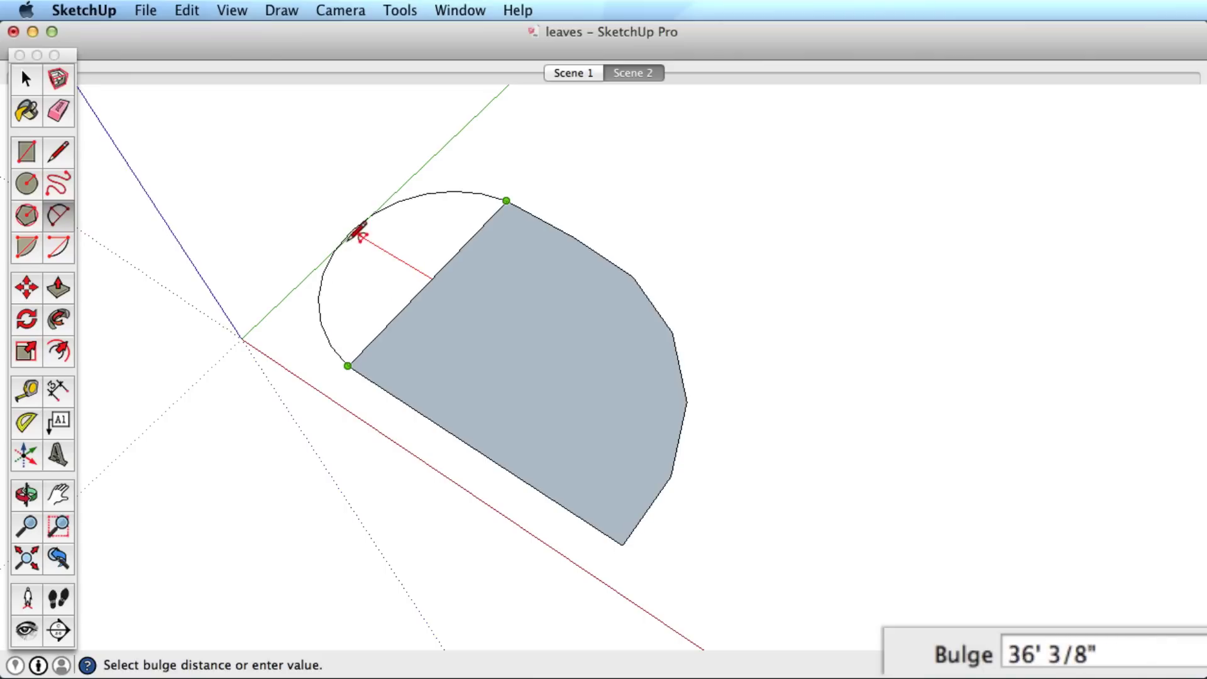
left_click(359, 232)
key("space")
In Entity Info, change the faceted arc's Segments from 5 to 12.
left_click(663, 322)
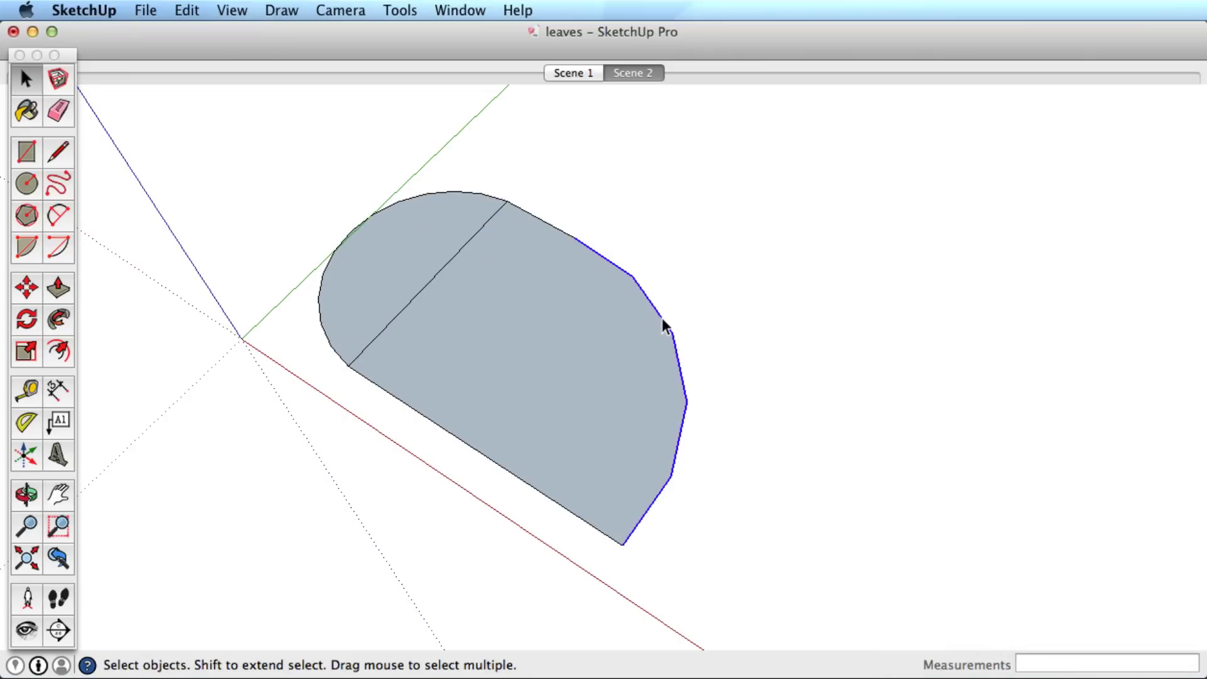
right_click(663, 322)
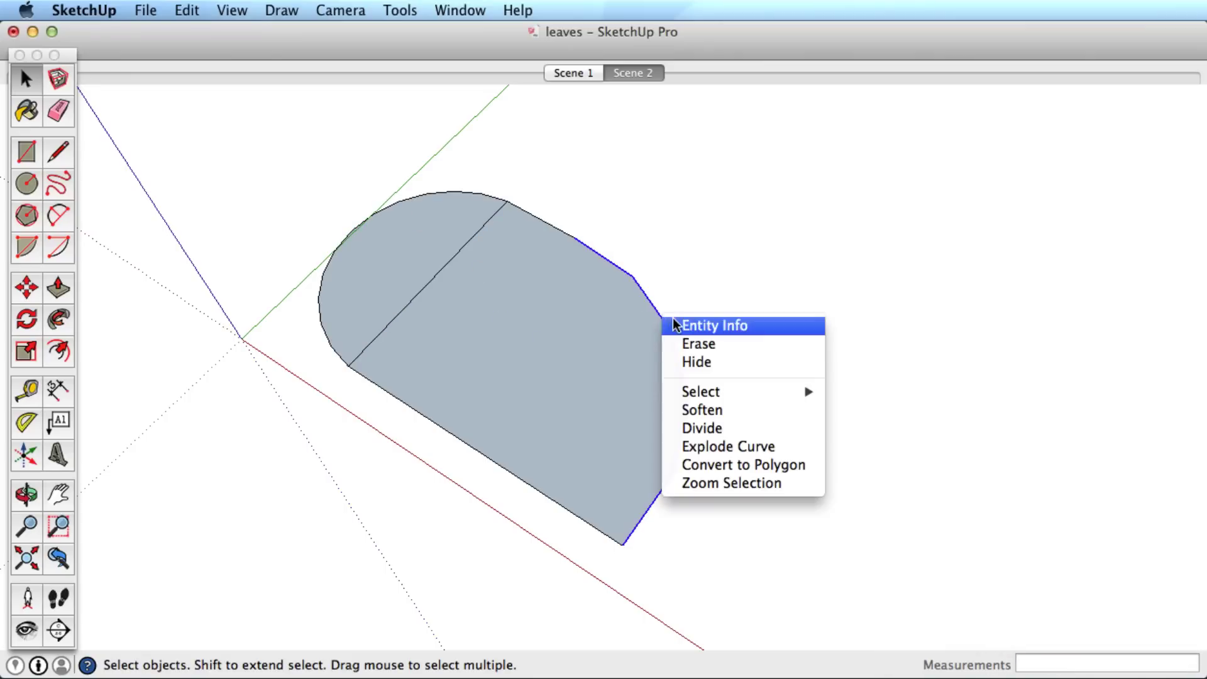
left_click(711, 326)
double_click(1029, 345)
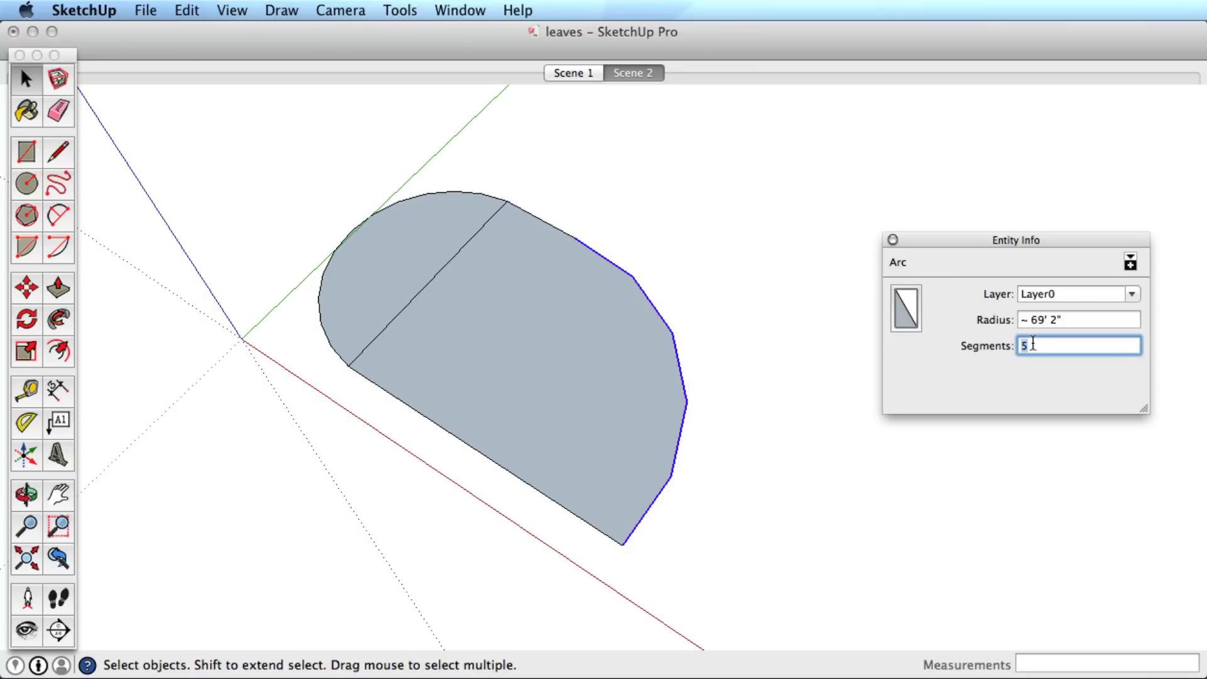
key("Return")
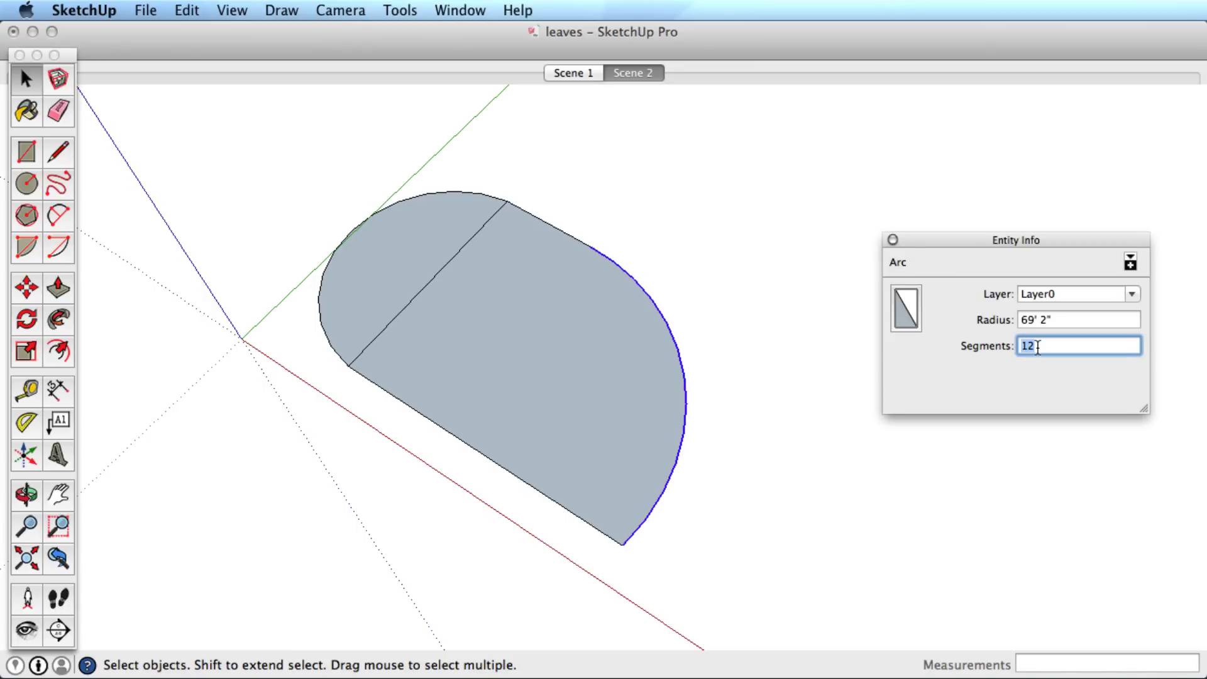